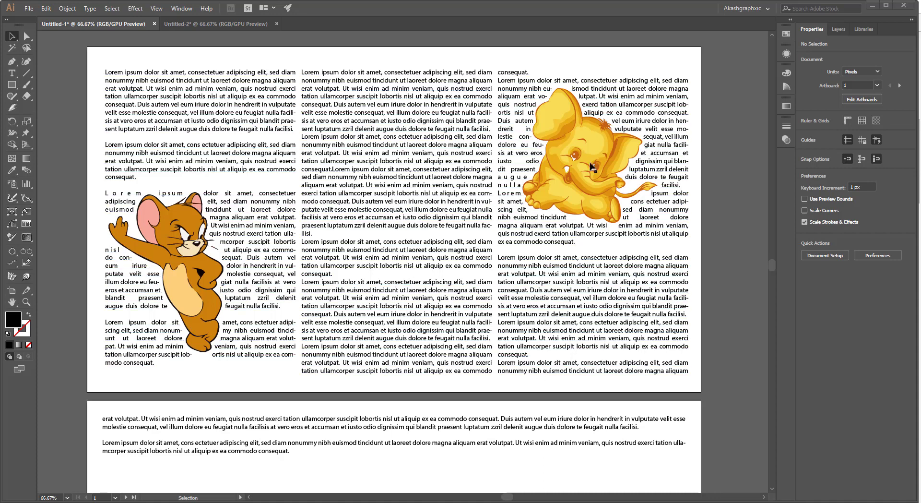
Step: Drag the elephant across the columns to show rewrapping, then return it to the third column's top
{"action": "left_click", "coordinate": [470, 138]}
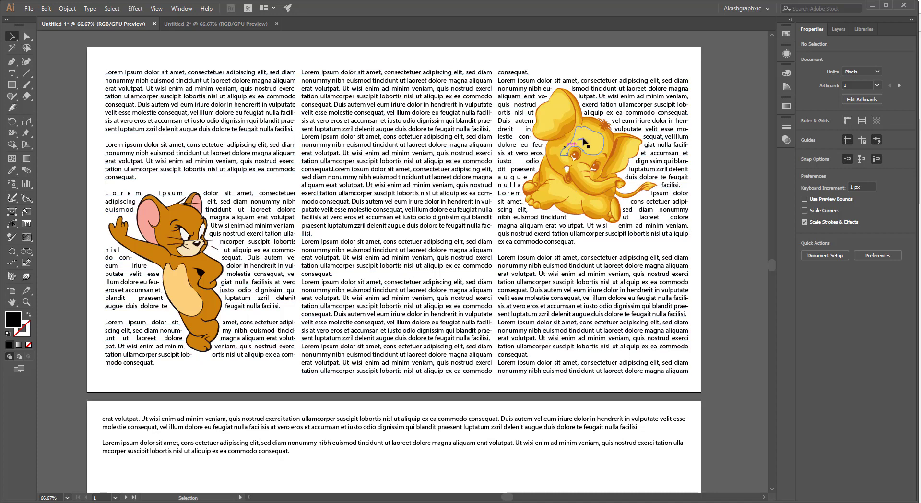
{"action": "left_click", "coordinate": [594, 213]}
{"action": "mouse_move", "coordinate": [578, 155]}
{"action": "left_mouse_down"}
{"action": "mouse_move", "coordinate": [407, 241]}
{"action": "mouse_move", "coordinate": [397, 313]}
{"action": "left_mouse_up"}
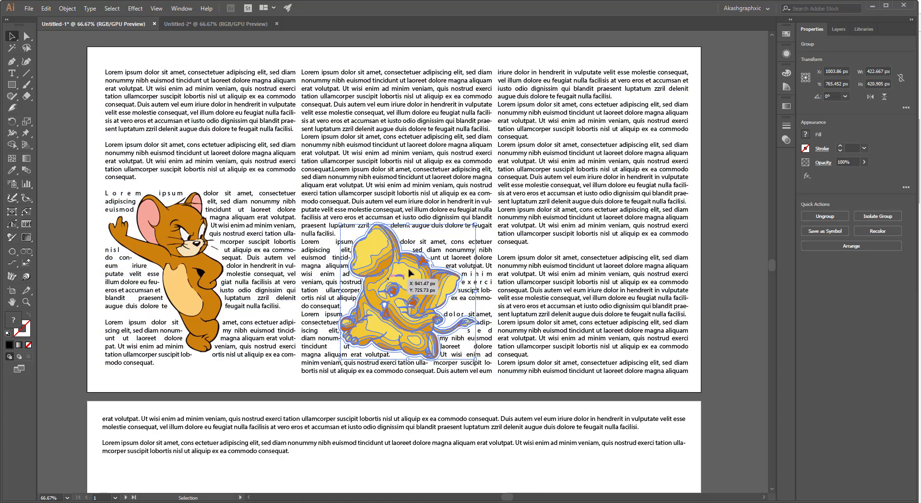
{"action": "left_click_drag", "start_coordinate": [408, 273], "coordinate": [570, 141]}
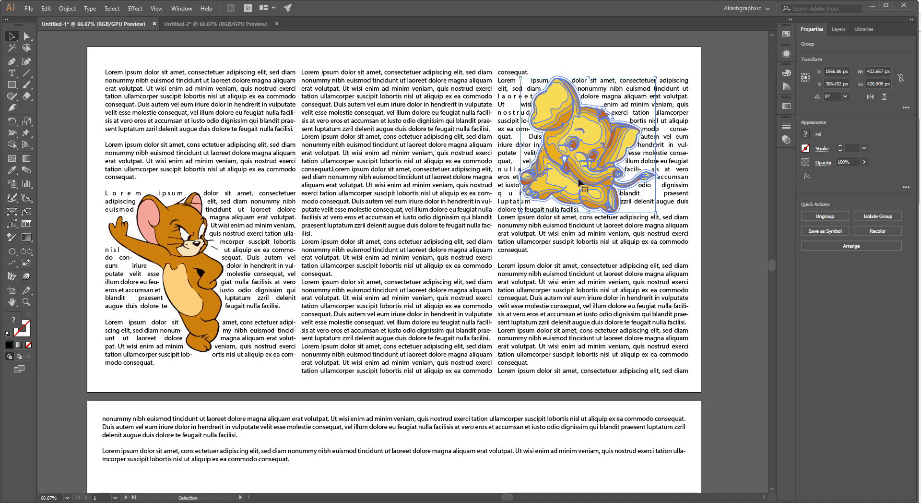
Step: Delete the elephant and Jerry artwork from the sample
{"action": "key", "text": "Delete"}
{"action": "left_click", "coordinate": [144, 259]}
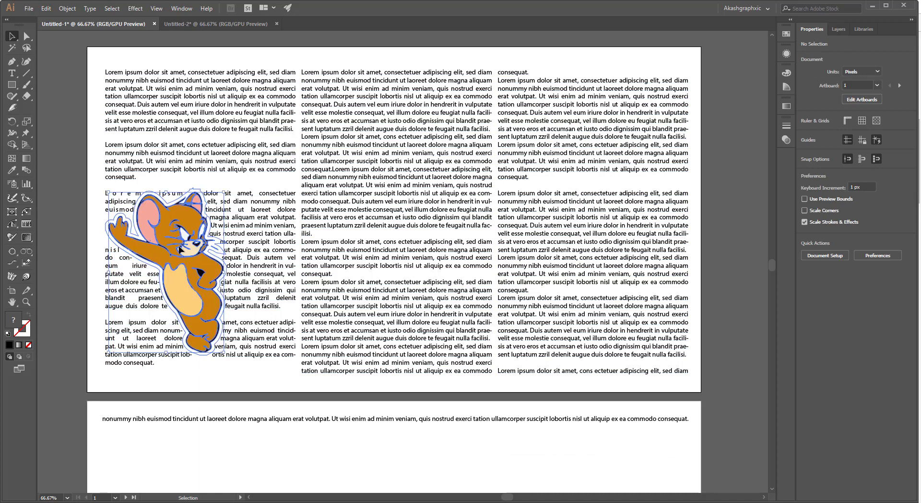
{"action": "key", "text": "Delete"}
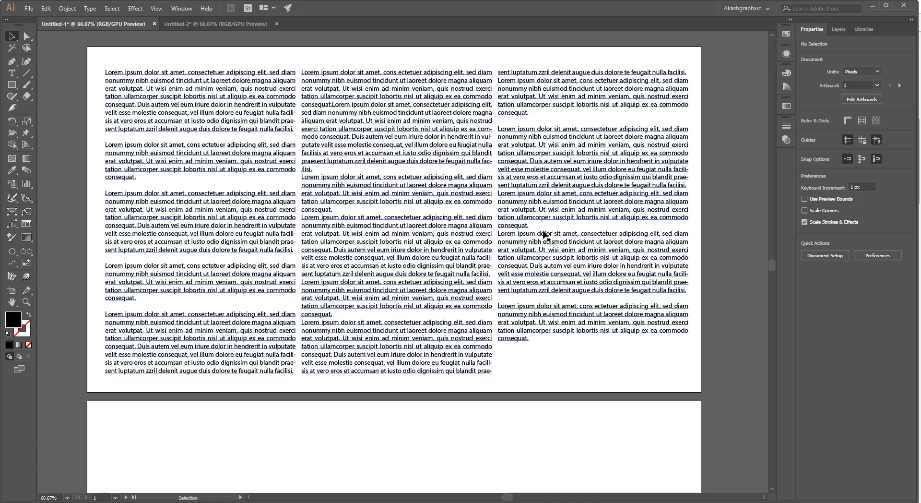
Step: In Untitled-2, move Jerry and the elephant off the artboard to the left
{"action": "left_click", "coordinate": [217, 24]}
{"action": "left_click_drag", "start_coordinate": [288, 207], "coordinate": [74, 170]}
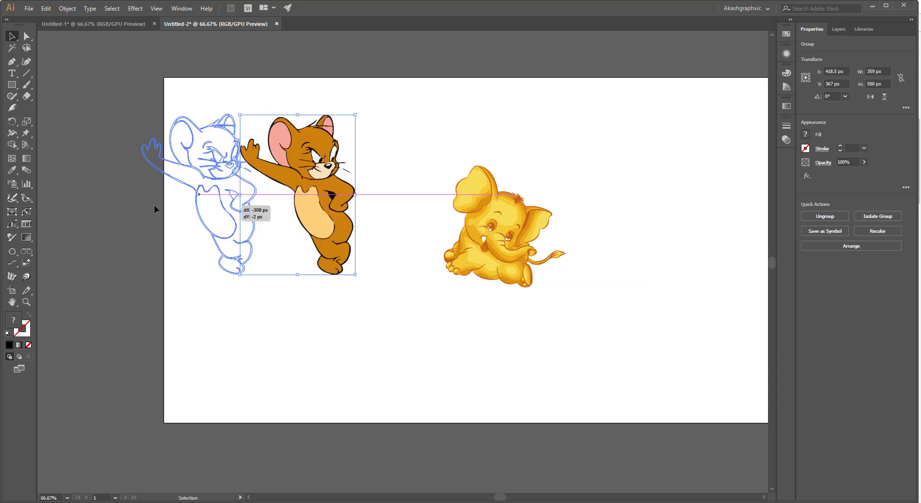
{"action": "left_click_drag", "start_coordinate": [528, 259], "coordinate": [131, 350]}
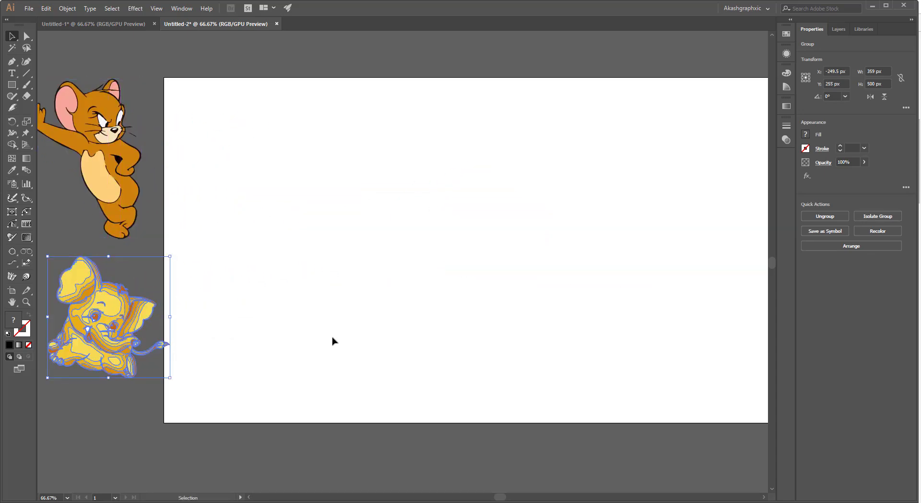
{"action": "left_click", "coordinate": [438, 340]}
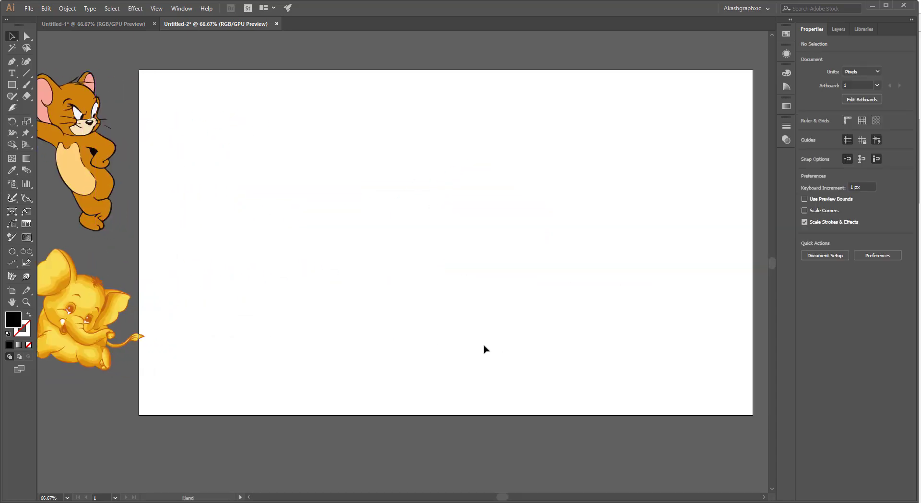
Step: Draw a large text area across the artboard filled with placeholder text
{"action": "left_click_drag", "start_coordinate": [12, 73], "coordinate": [38, 76]}
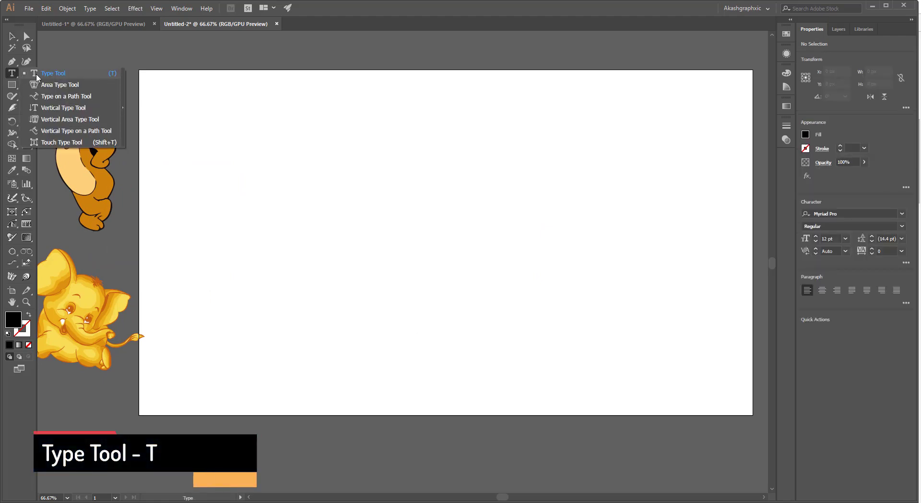
{"action": "key", "text": "ctrl+s"}
{"action": "left_click", "coordinate": [427, 289]}
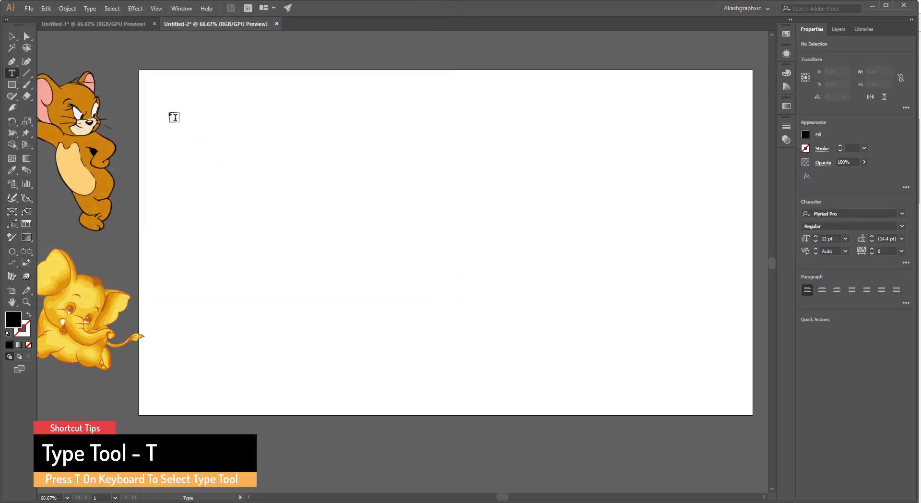
{"action": "mouse_move", "coordinate": [183, 119]}
{"action": "left_mouse_down"}
{"action": "mouse_move", "coordinate": [512, 326]}
{"action": "mouse_move", "coordinate": [707, 382]}
{"action": "mouse_move", "coordinate": [742, 404]}
{"action": "left_mouse_up"}
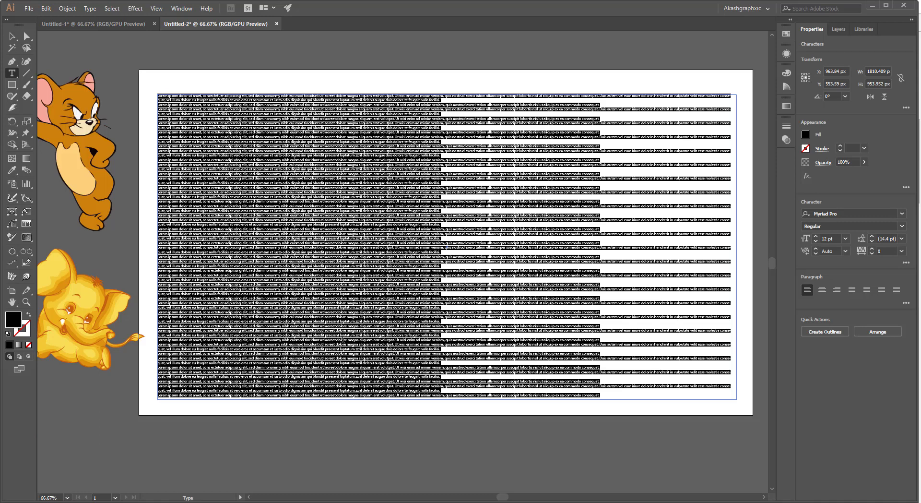
Step: In Area Type Options with Preview on, set the text area to 3 columns
{"action": "left_click", "coordinate": [87, 8]}
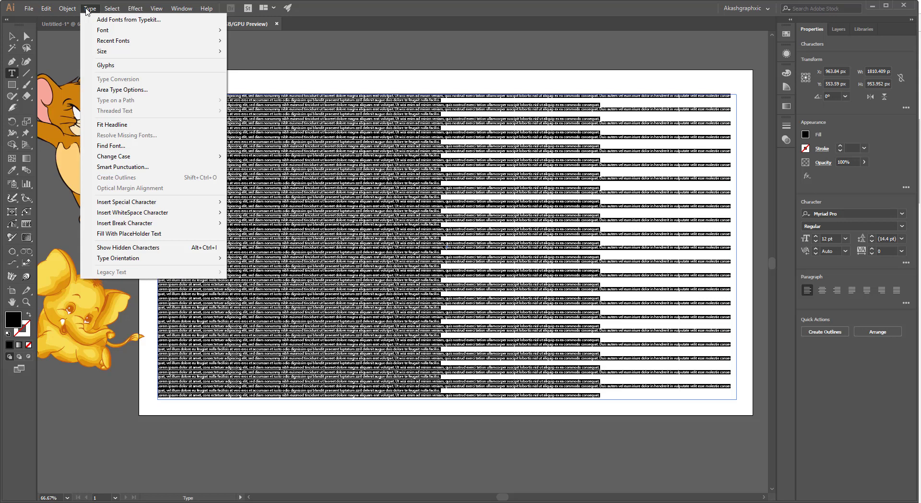
{"action": "left_click", "coordinate": [100, 91]}
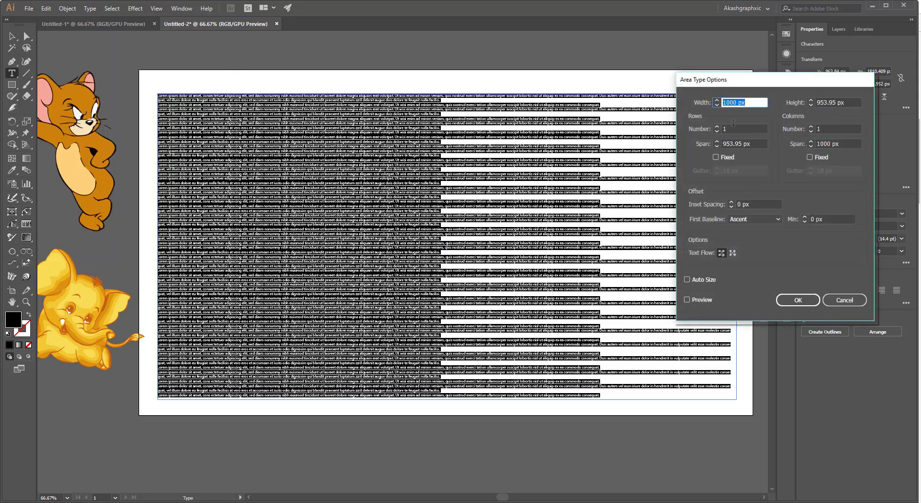
{"action": "left_click_drag", "start_coordinate": [718, 84], "coordinate": [602, 72]}
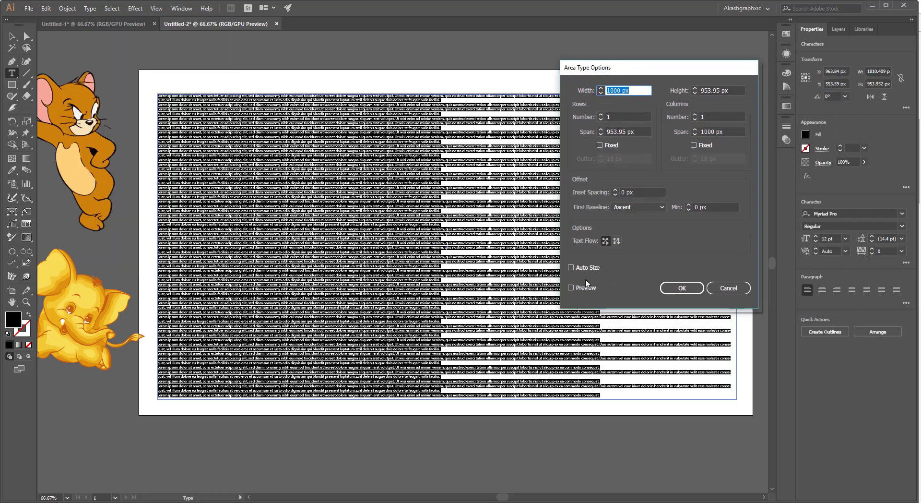
{"action": "left_click", "coordinate": [570, 288]}
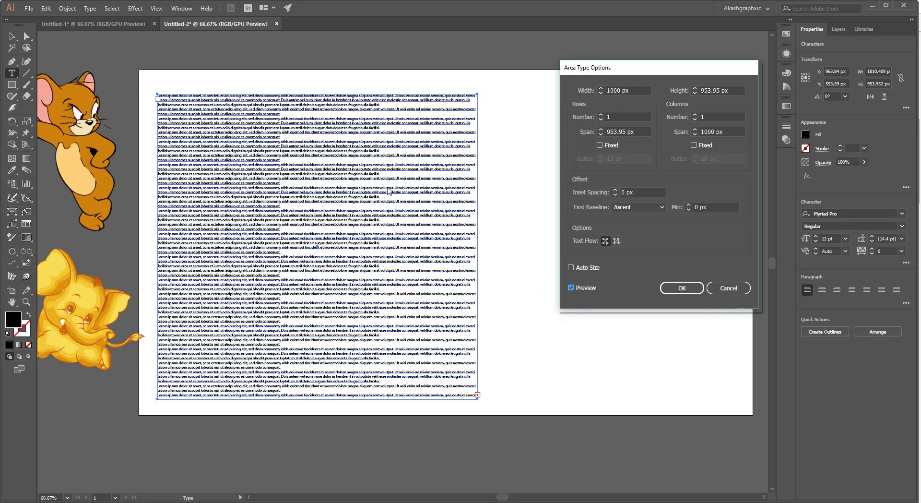
{"action": "left_click", "coordinate": [695, 115]}
{"action": "left_click", "coordinate": [695, 115]}
{"action": "left_click", "coordinate": [695, 115]}
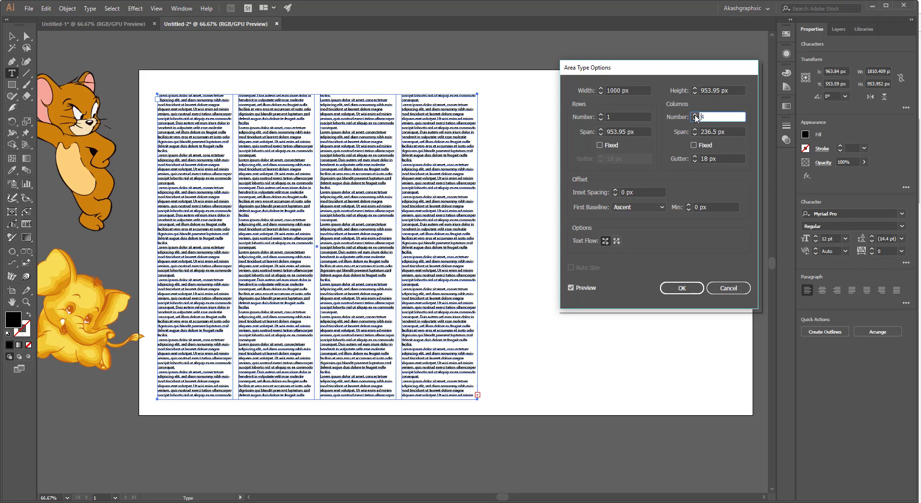
{"action": "left_click", "coordinate": [695, 119]}
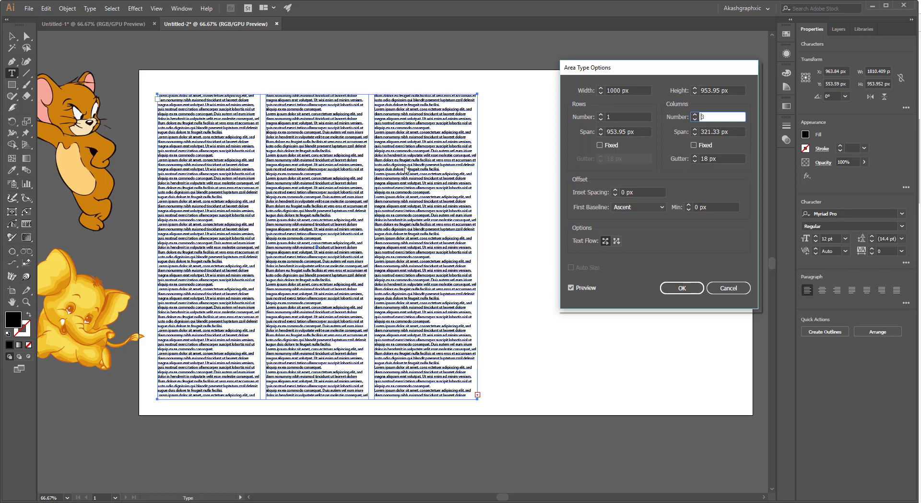
Step: Set a 24 px column gutter, keep a single row, and apply the settings
{"action": "left_click", "coordinate": [695, 156]}
{"action": "left_click", "coordinate": [694, 156]}
{"action": "left_click", "coordinate": [694, 156]}
{"action": "left_click", "coordinate": [695, 156]}
{"action": "left_click", "coordinate": [695, 156]}
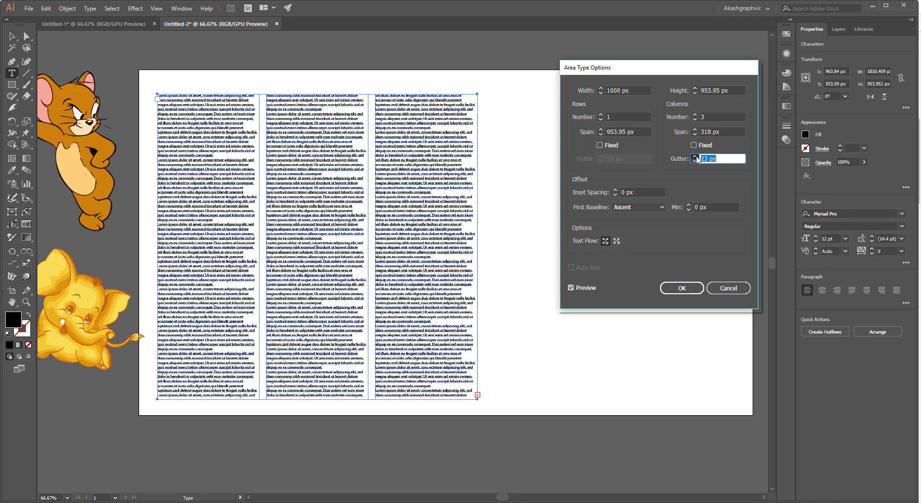
{"action": "left_click", "coordinate": [694, 157]}
{"action": "left_click", "coordinate": [694, 157]}
{"action": "left_click", "coordinate": [694, 157]}
{"action": "left_click", "coordinate": [694, 161]}
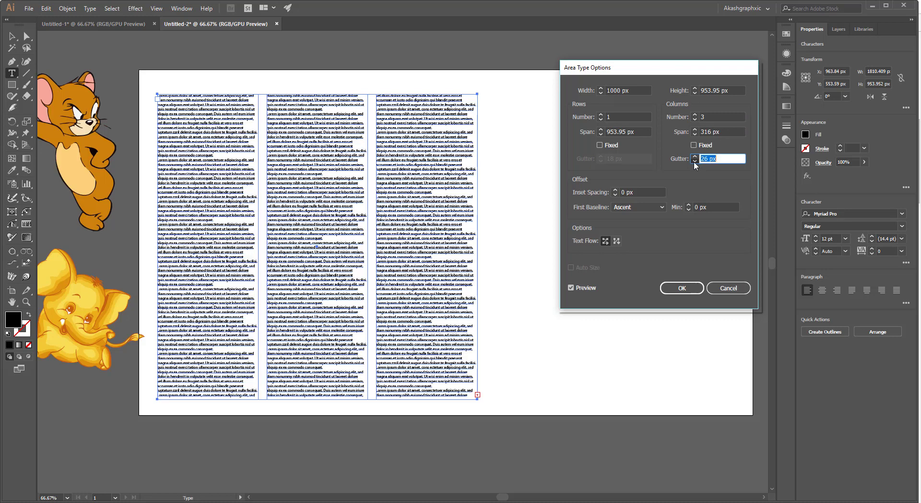
{"action": "left_click", "coordinate": [695, 161]}
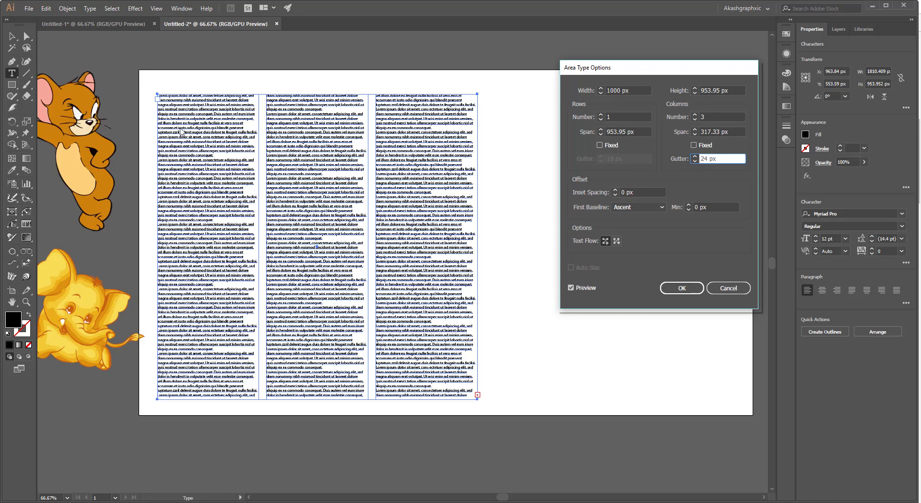
{"action": "left_click", "coordinate": [601, 115]}
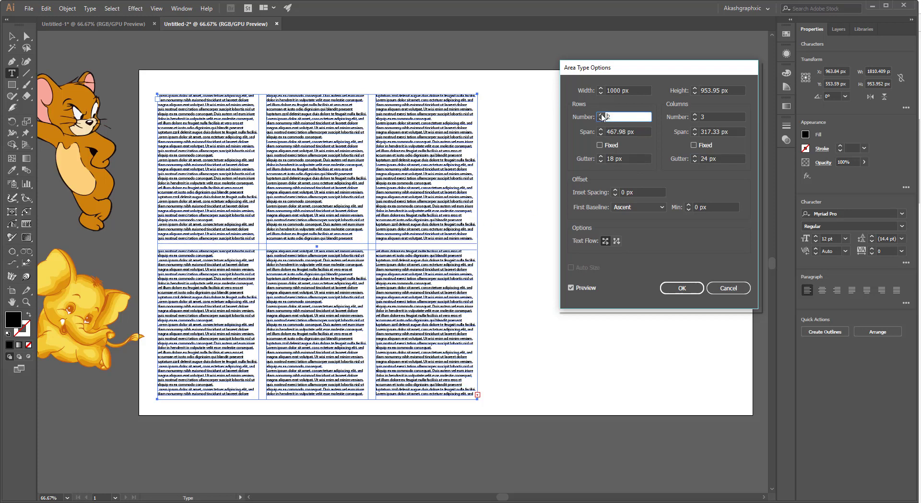
{"action": "left_click", "coordinate": [601, 116]}
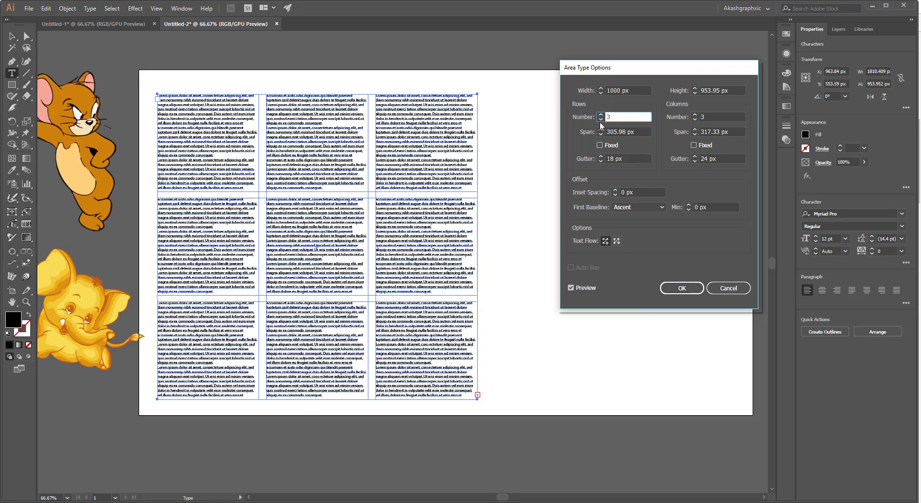
{"action": "left_click", "coordinate": [601, 119]}
{"action": "left_click", "coordinate": [601, 119]}
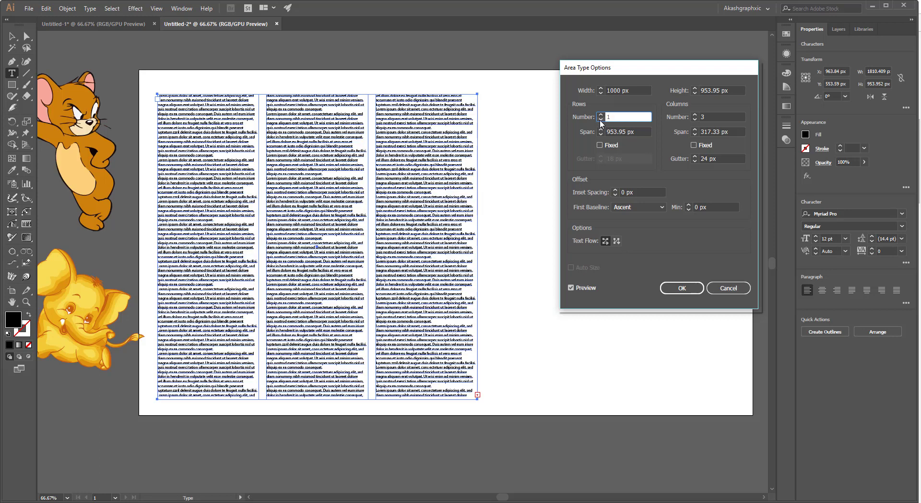
{"action": "left_click", "coordinate": [685, 289]}
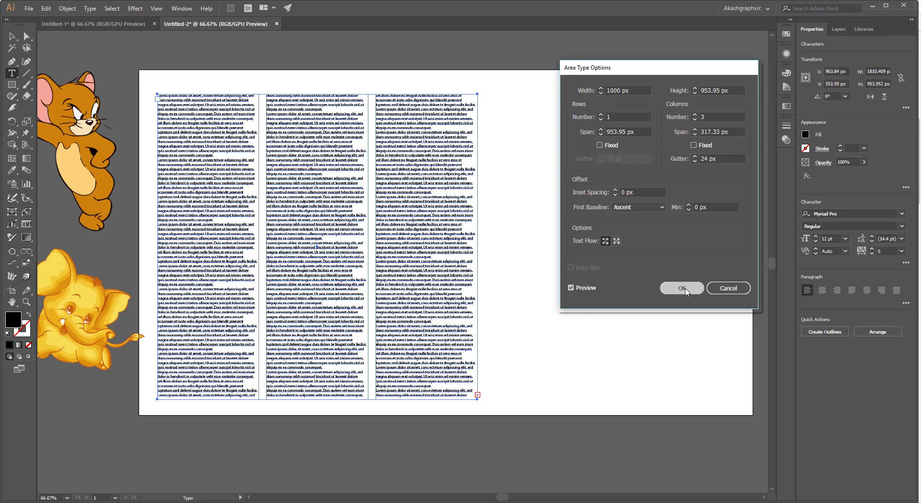
Step: Widen the three-column text frame across the artboard
{"action": "left_click", "coordinate": [12, 37]}
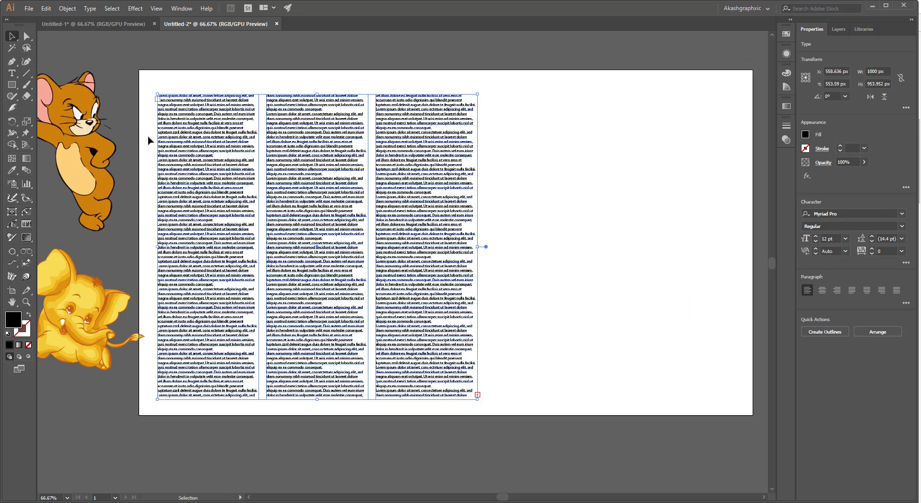
{"action": "left_click_drag", "start_coordinate": [478, 247], "coordinate": [730, 251]}
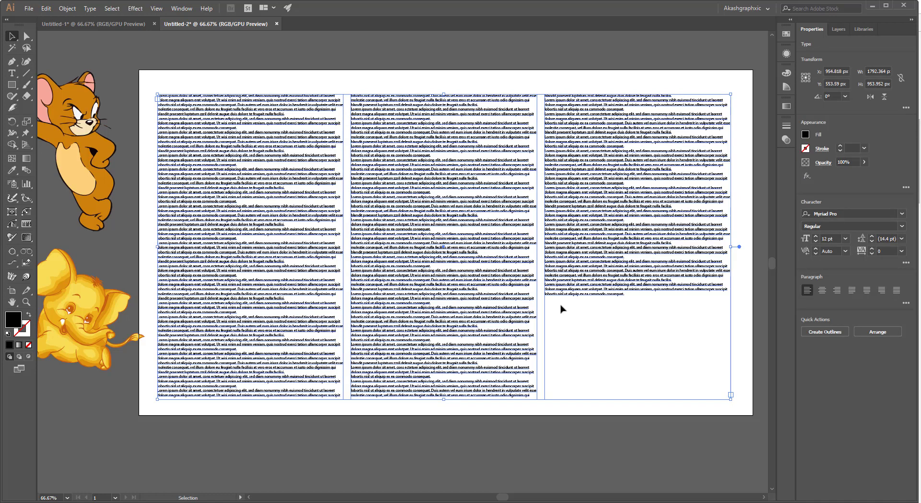
{"action": "left_click", "coordinate": [561, 309]}
Step: Select all the lorem ipsum text and raise its font size to 17 pt
{"action": "key", "text": "ctrl+a"}
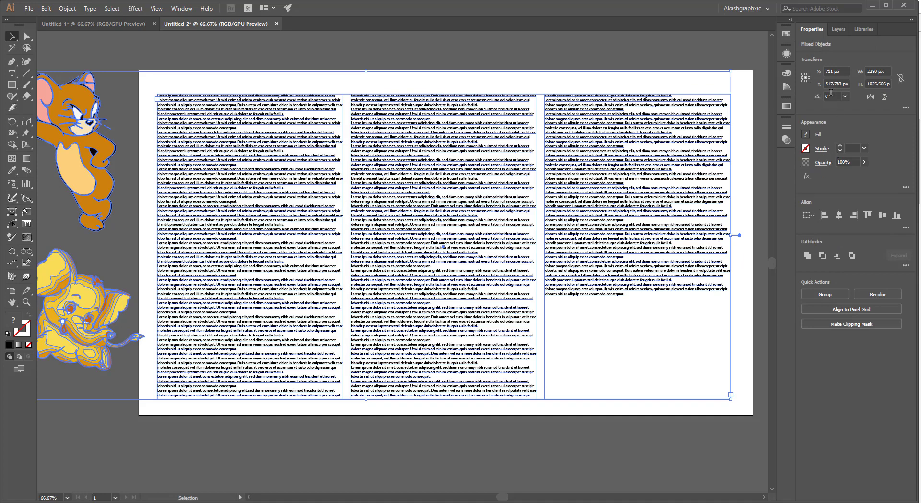
{"action": "double_click", "coordinate": [407, 318]}
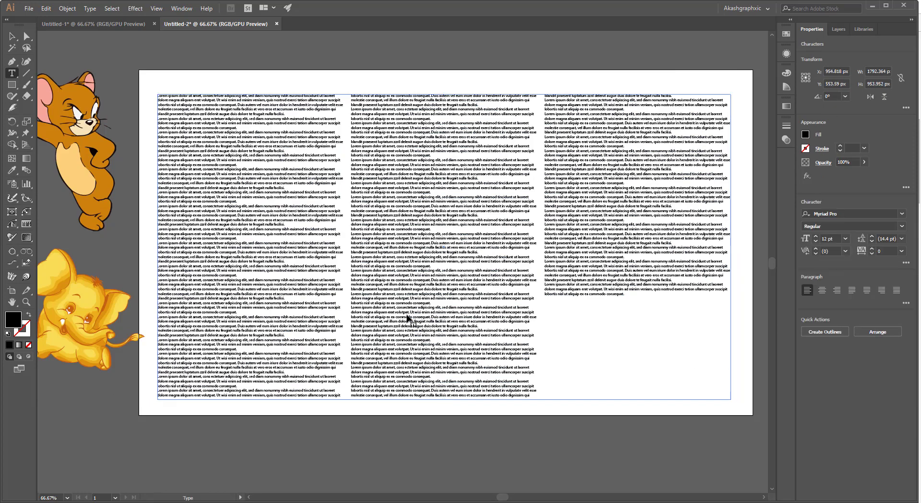
{"action": "key", "text": "ctrl+a"}
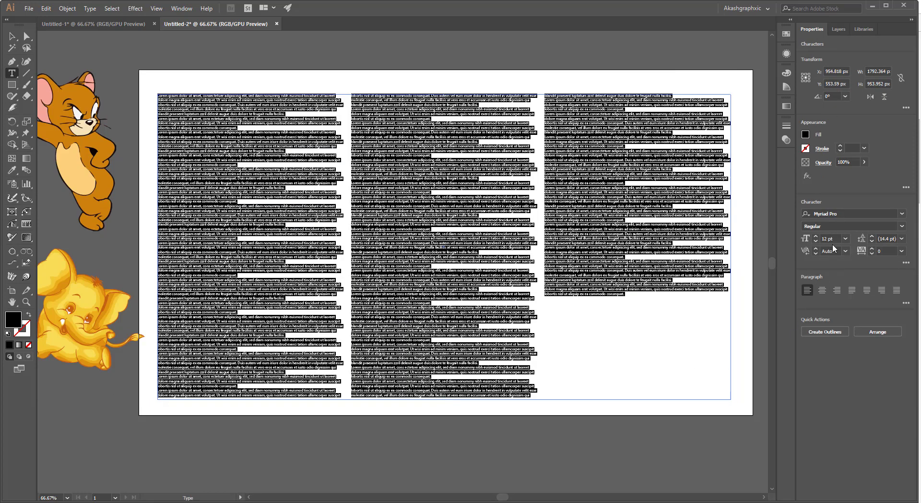
{"action": "left_click", "coordinate": [816, 236]}
{"action": "left_click", "coordinate": [816, 235]}
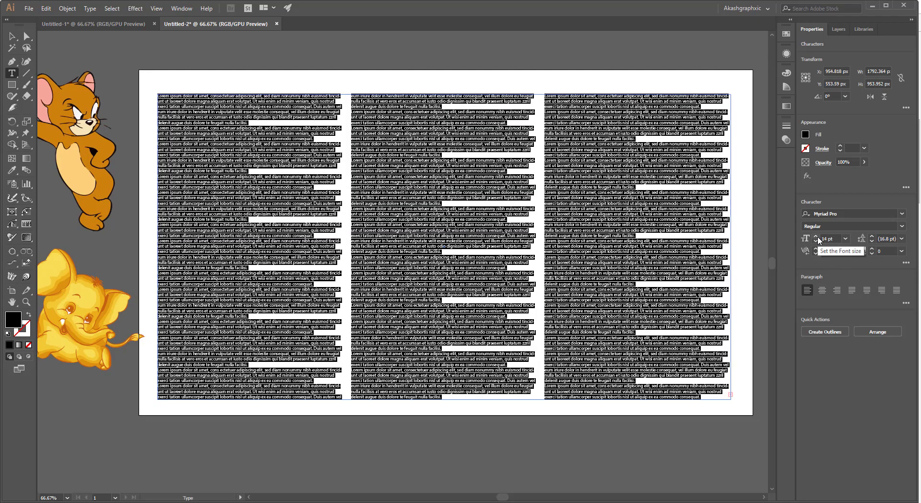
{"action": "left_click", "coordinate": [816, 236]}
{"action": "left_click", "coordinate": [816, 236]}
{"action": "left_click", "coordinate": [816, 236]}
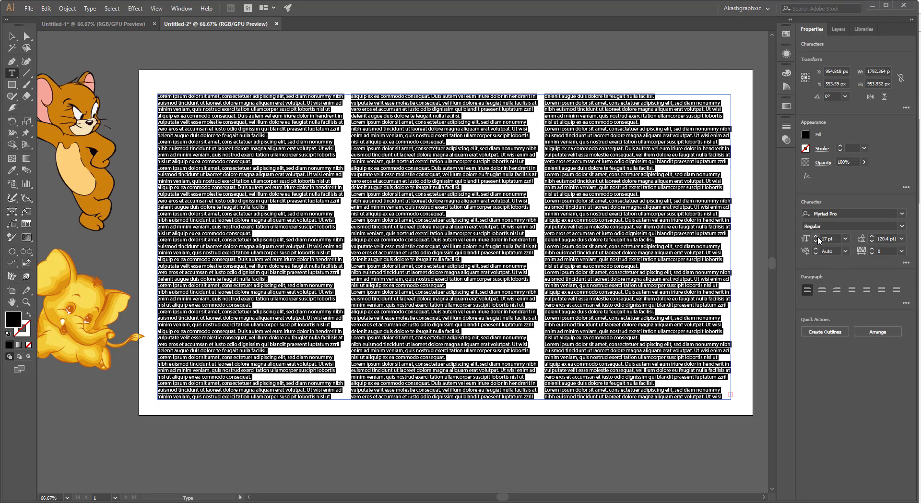
Step: Insert blank lines after two paragraphs; a trial deletion across columns is undone
{"action": "left_click", "coordinate": [266, 162]}
{"action": "key", "text": "Return"}
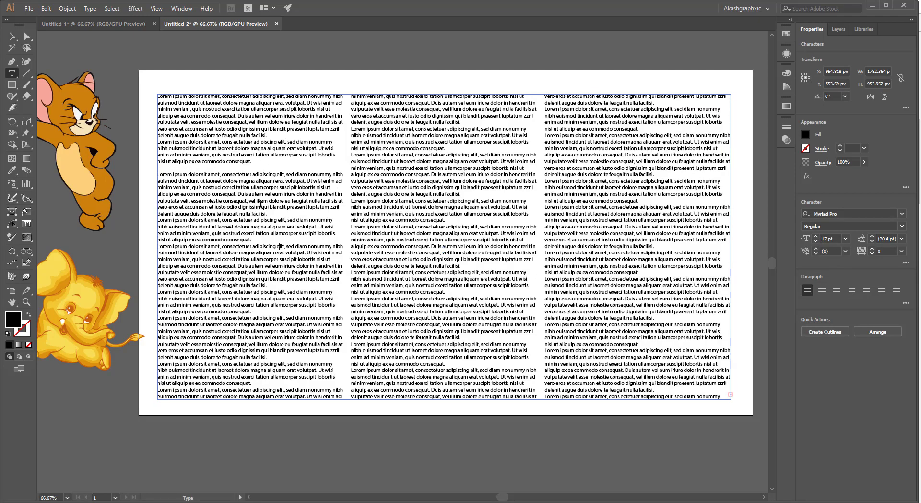
{"action": "left_click", "coordinate": [277, 213]}
{"action": "key", "text": "Return"}
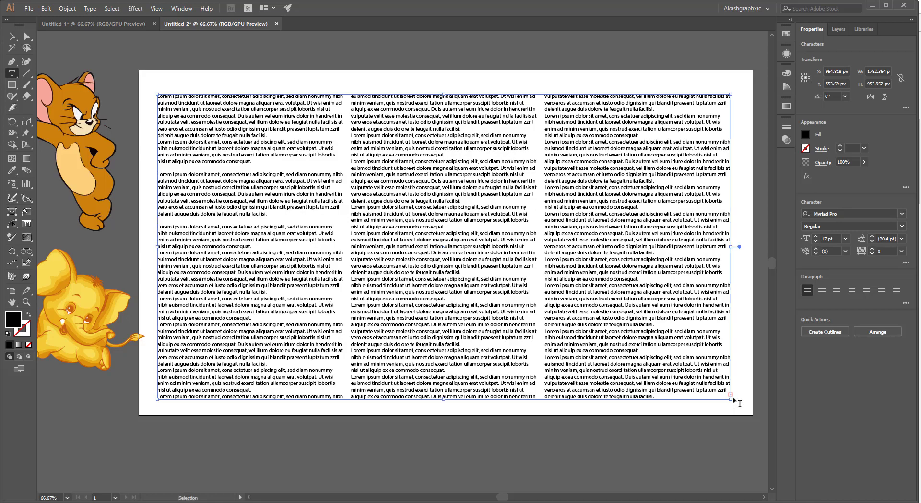
{"action": "key", "text": "ctrl+1"}
{"action": "left_click_drag", "start_coordinate": [708, 395], "coordinate": [486, 293]}
{"action": "key", "text": "Delete"}
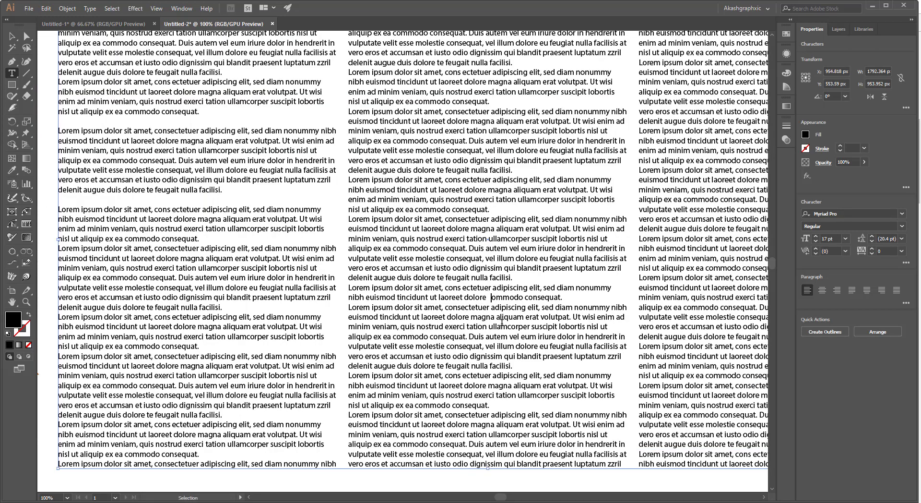
{"action": "key", "text": "ctrl+z"}
Step: Exit text editing and zoom out to see the whole artboard
{"action": "left_click", "coordinate": [12, 36]}
{"action": "scroll", "coordinate": [479, 288], "scroll_direction": "down", "scroll_amount": 5}
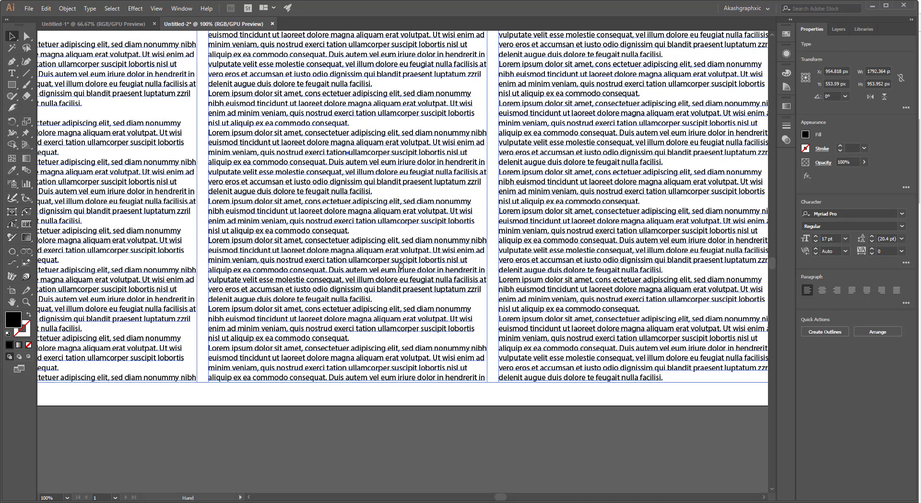
{"action": "scroll", "coordinate": [607, 358], "scroll_direction": "right", "scroll_amount": 10}
{"action": "key", "text": "ctrl+minus"}
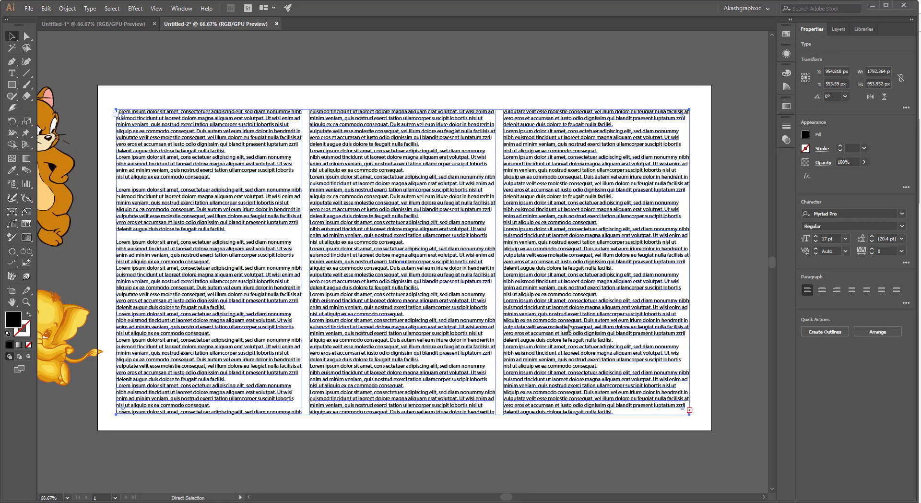
{"action": "scroll", "coordinate": [465, 362], "scroll_direction": "down", "scroll_amount": 1}
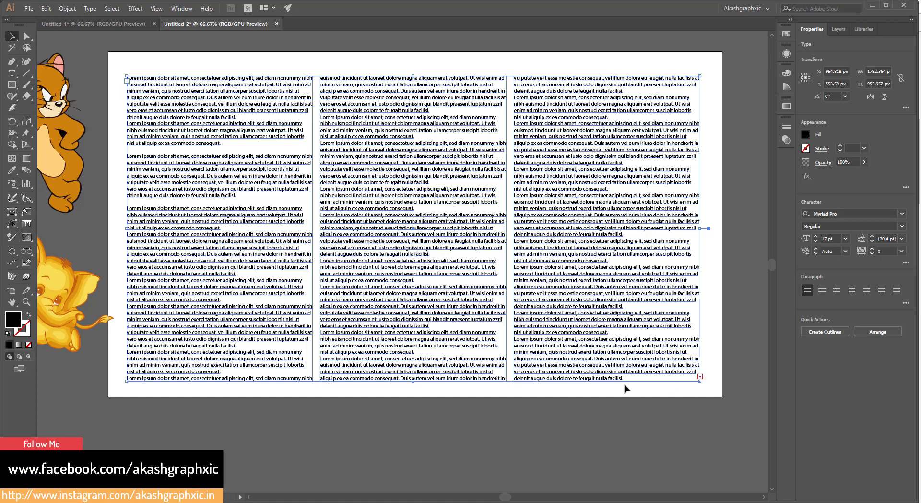
{"action": "scroll", "coordinate": [564, 379], "scroll_direction": "down", "scroll_amount": 2}
{"action": "key", "text": "ctrl+minus"}
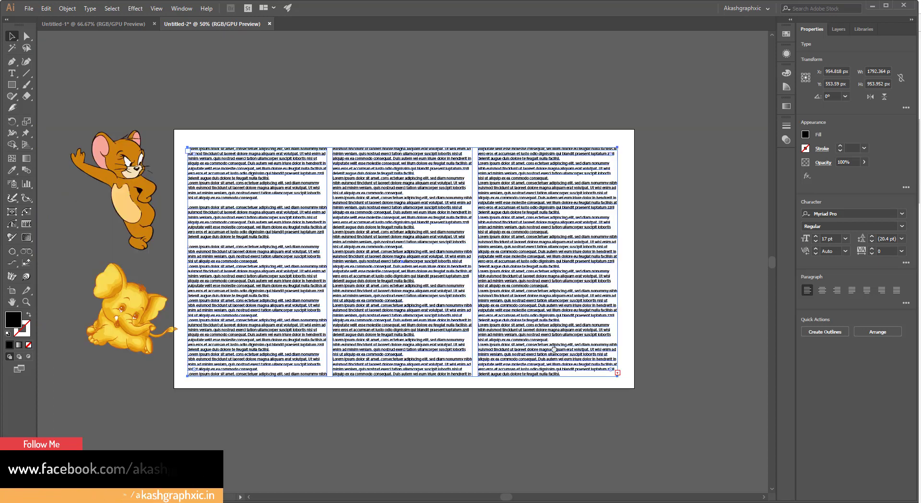
Step: Add a second artboard with the Artboard tool
{"action": "left_click", "coordinate": [12, 290]}
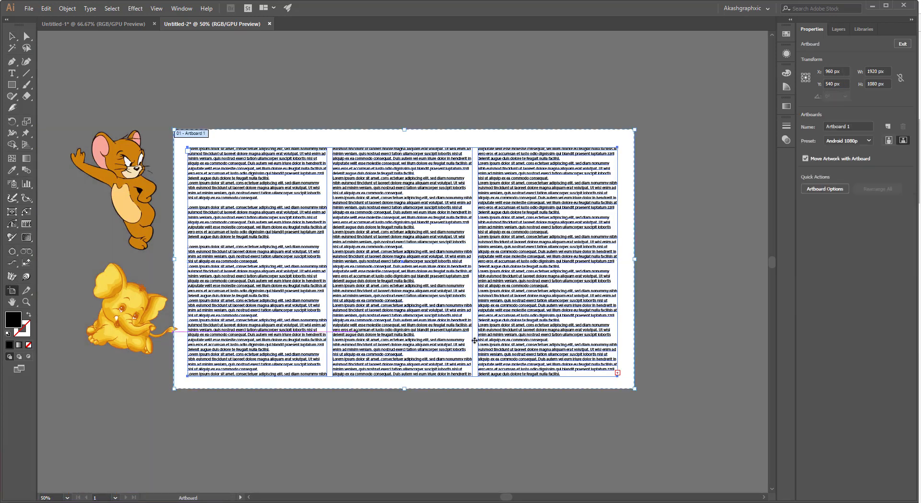
{"action": "left_click", "coordinate": [888, 126]}
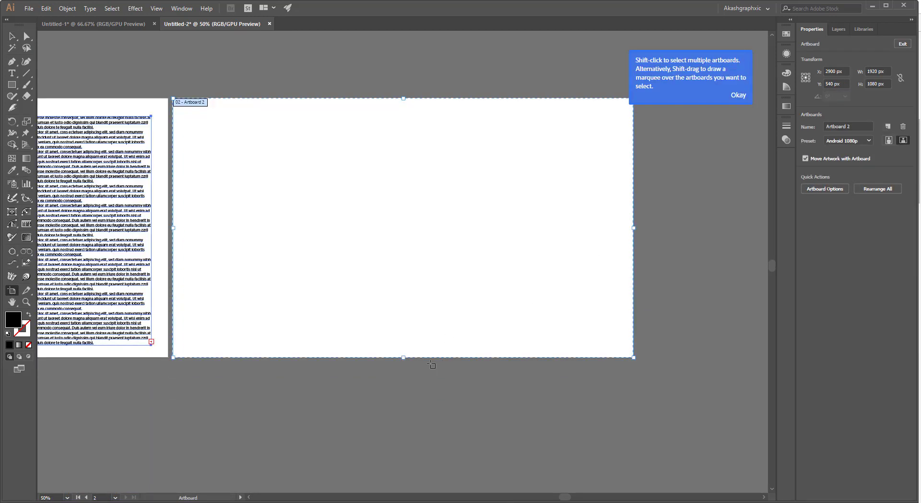
{"action": "left_click_drag", "start_coordinate": [205, 329], "coordinate": [371, 323]}
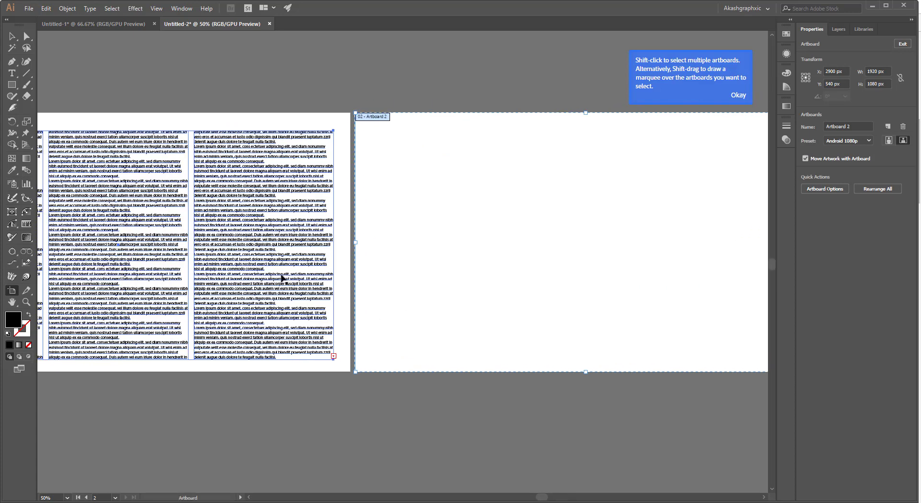
{"action": "left_click", "coordinate": [12, 36]}
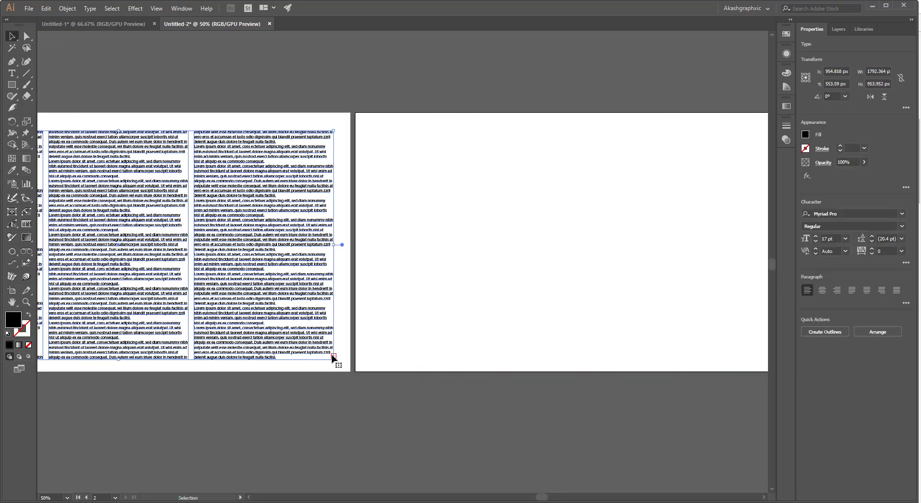
Step: Thread the overflow text into a new text frame drawn on Artboard 2
{"action": "double_click", "coordinate": [334, 357]}
{"action": "mouse_move", "coordinate": [363, 130]}
{"action": "left_mouse_down"}
{"action": "mouse_move", "coordinate": [713, 363]}
{"action": "mouse_move", "coordinate": [768, 353]}
{"action": "left_mouse_up"}
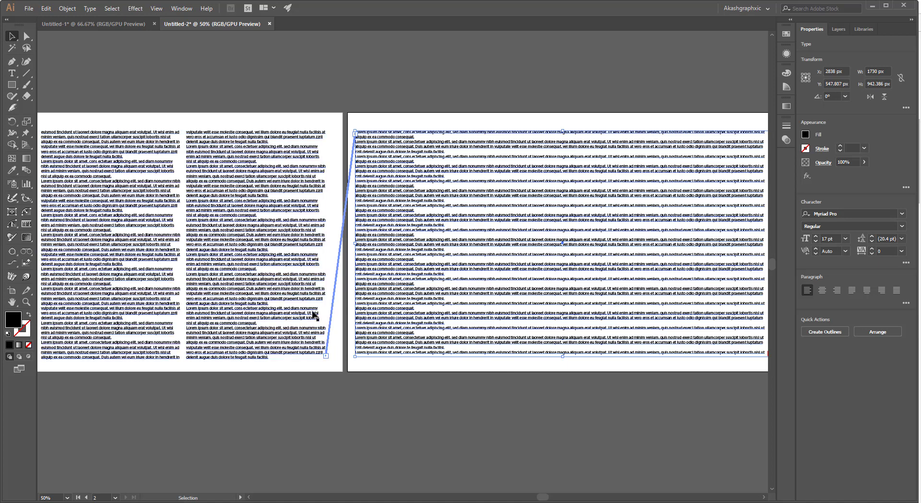
{"action": "left_click_drag", "start_coordinate": [248, 288], "coordinate": [292, 283]}
Step: Try adding empty lines after a third-column paragraph, then undo them
{"action": "double_click", "coordinate": [310, 302]}
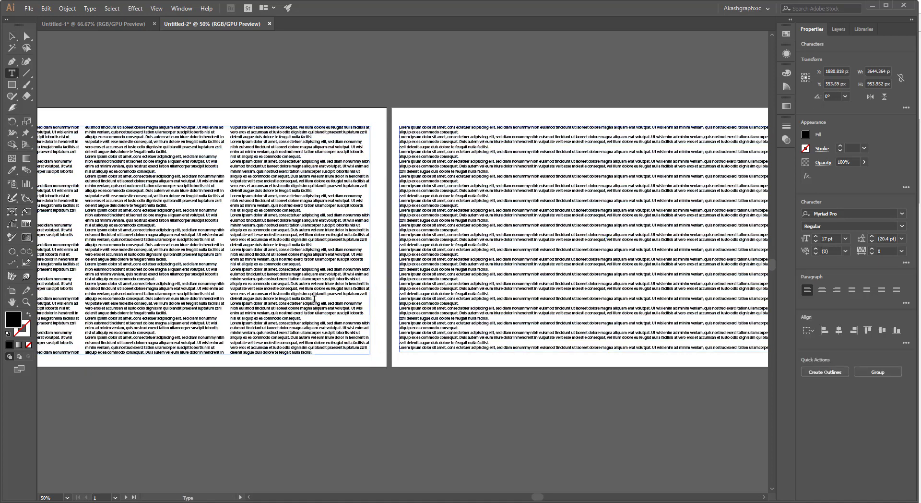
{"action": "triple_click", "coordinate": [315, 299]}
{"action": "left_click", "coordinate": [316, 299]}
{"action": "key", "text": "Return"}
{"action": "key", "text": "Return"}
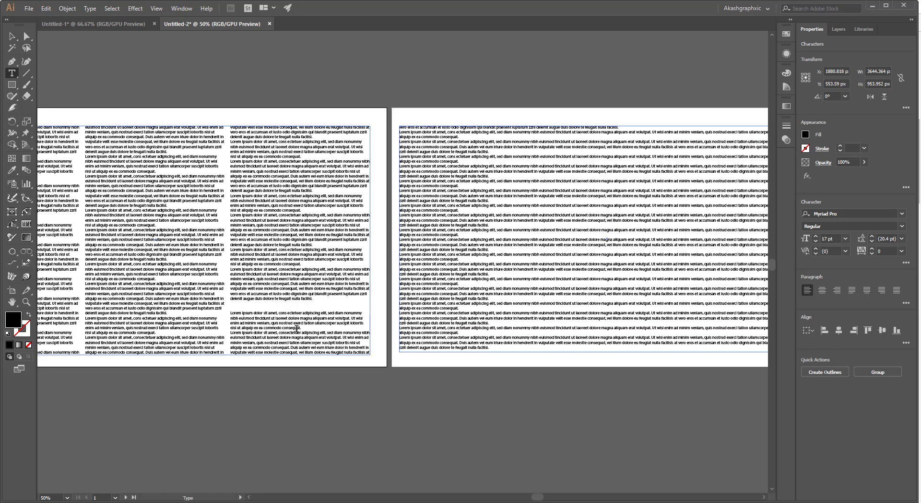
{"action": "key", "text": "Return"}
{"action": "key", "text": "Return"}
{"action": "key", "text": "Return"}
{"action": "key", "text": "Return"}
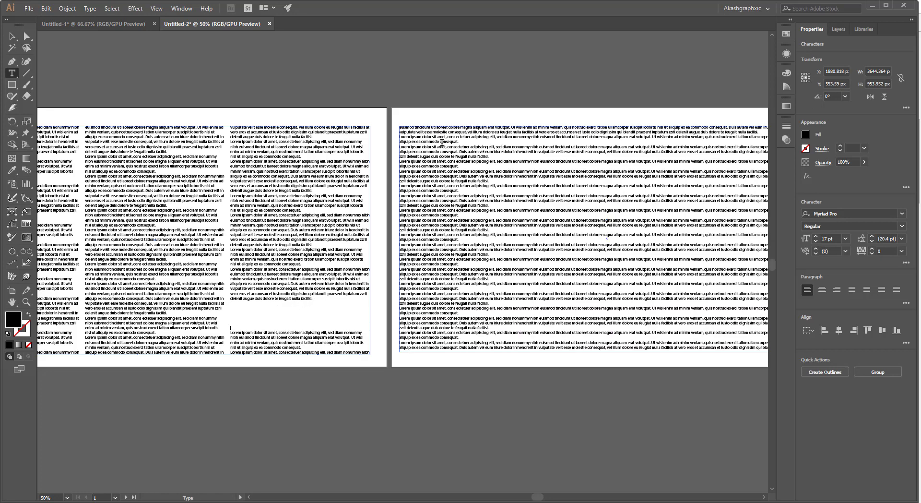
{"action": "key", "text": "Return"}
{"action": "key", "text": "ctrl+z"}
{"action": "key", "text": "ctrl+z"}
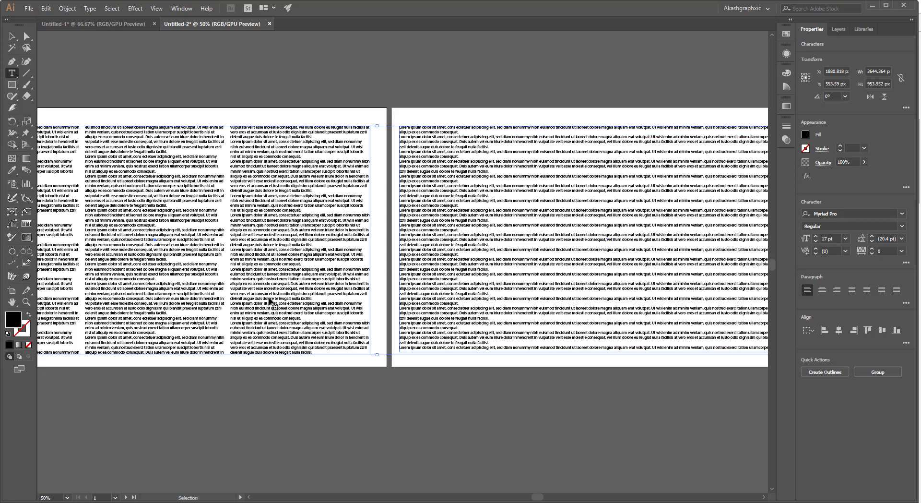
Step: Check Untitled-1, return to Untitled-2, and undo the stray Lorem ipsum text
{"action": "left_click", "coordinate": [109, 27]}
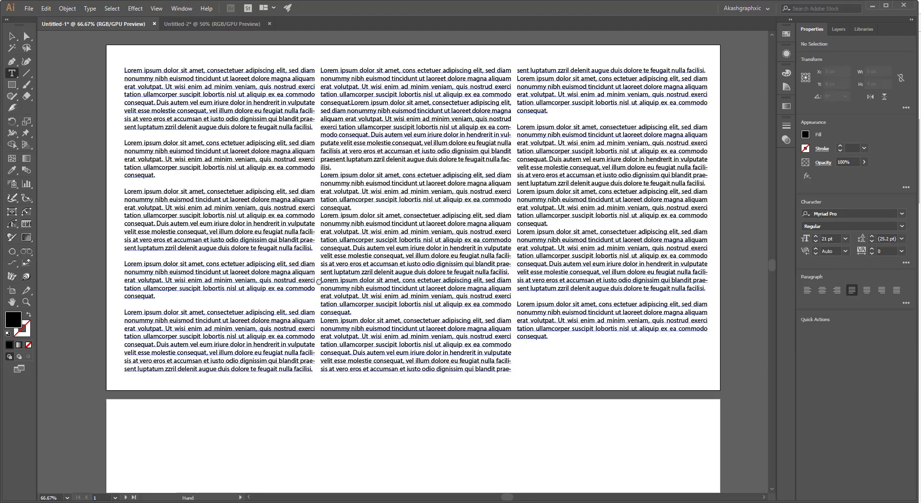
{"action": "left_click", "coordinate": [178, 27]}
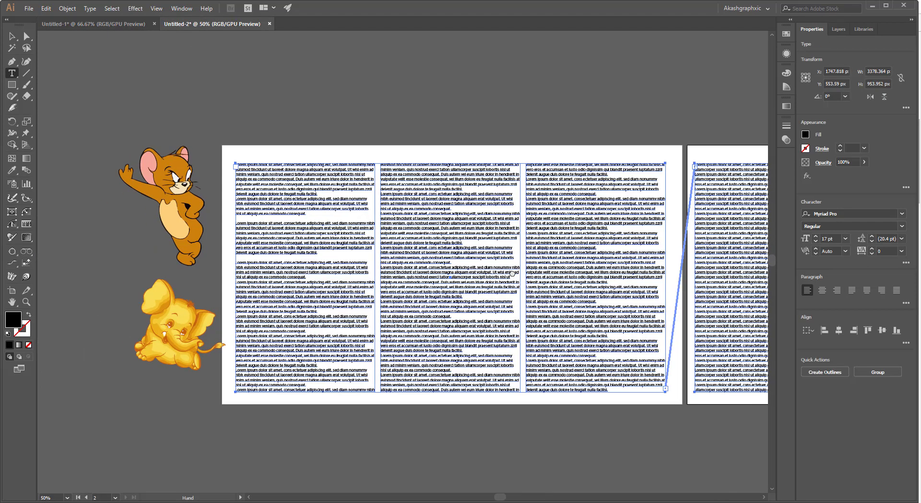
{"action": "left_click", "coordinate": [173, 203]}
{"action": "key", "text": "ctrl+z"}
Step: Select Jerry and the elephant together and drag them into Untitled-1
{"action": "left_click", "coordinate": [18, 38]}
{"action": "left_click", "coordinate": [173, 206]}
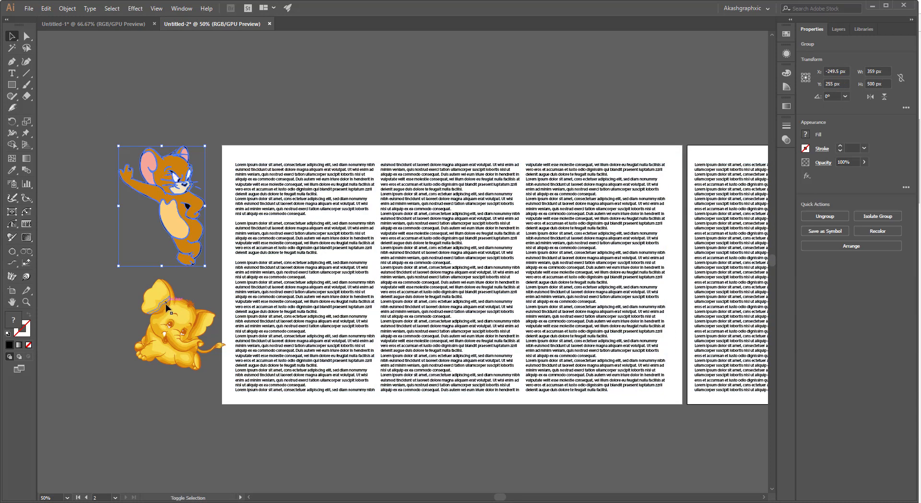
{"action": "left_click", "coordinate": [165, 317], "text": "shift"}
{"action": "mouse_move", "coordinate": [179, 224]}
{"action": "left_mouse_down"}
{"action": "mouse_move", "coordinate": [110, 16]}
{"action": "mouse_move", "coordinate": [177, 250]}
{"action": "left_mouse_up"}
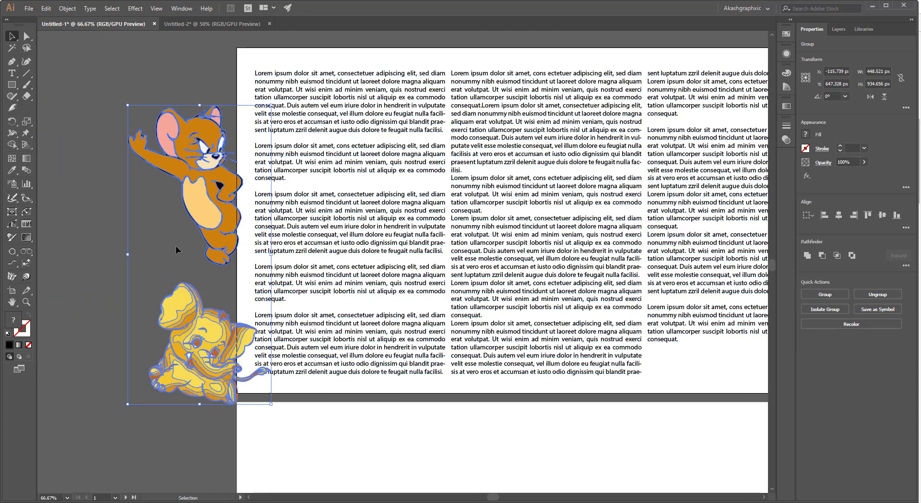
{"action": "left_click", "coordinate": [278, 425]}
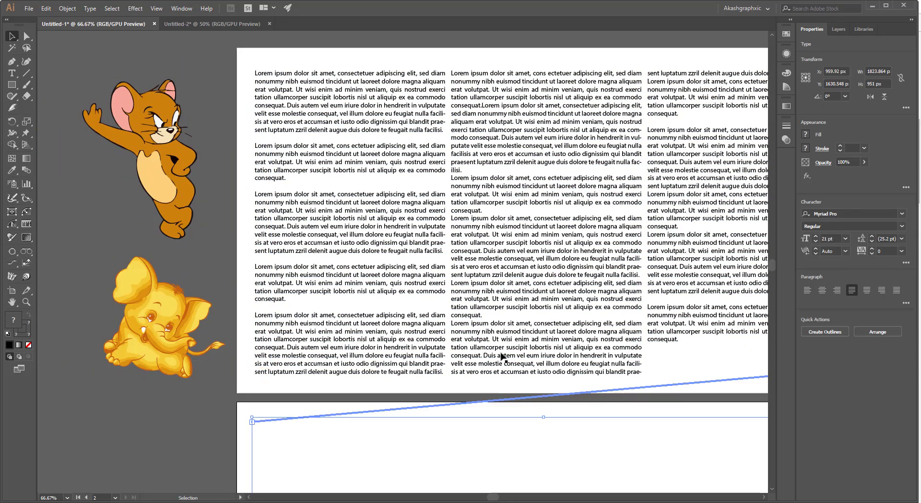
Step: Place Jerry over the first text column and the elephant over the right column
{"action": "scroll", "coordinate": [623, 347], "scroll_direction": "right", "scroll_amount": 2}
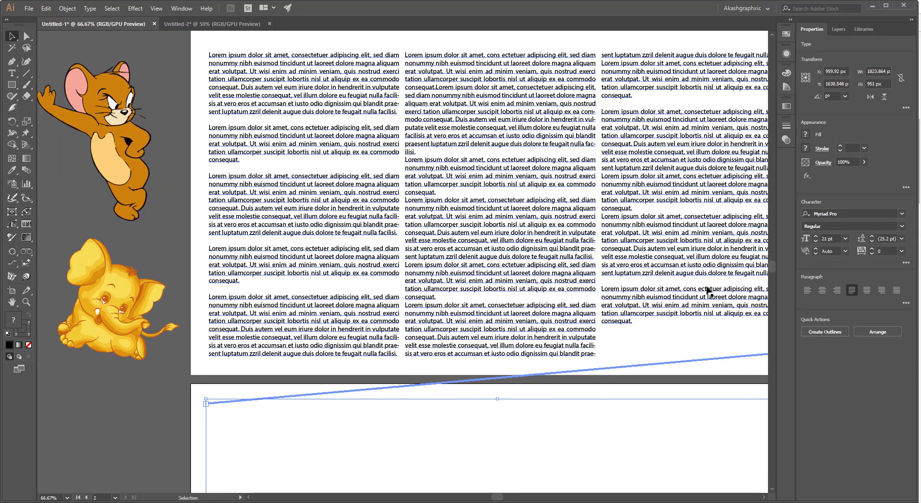
{"action": "scroll", "coordinate": [479, 350], "scroll_direction": "right", "scroll_amount": 2}
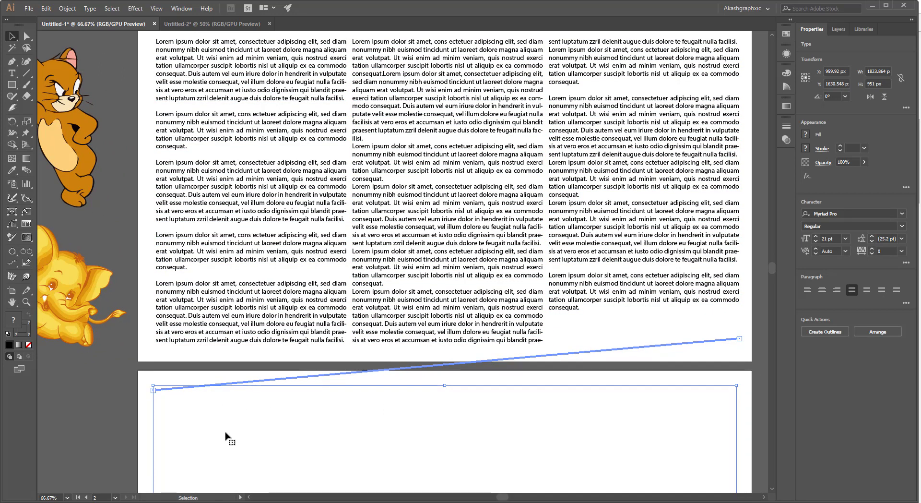
{"action": "scroll", "coordinate": [229, 436], "scroll_direction": "down", "scroll_amount": 1}
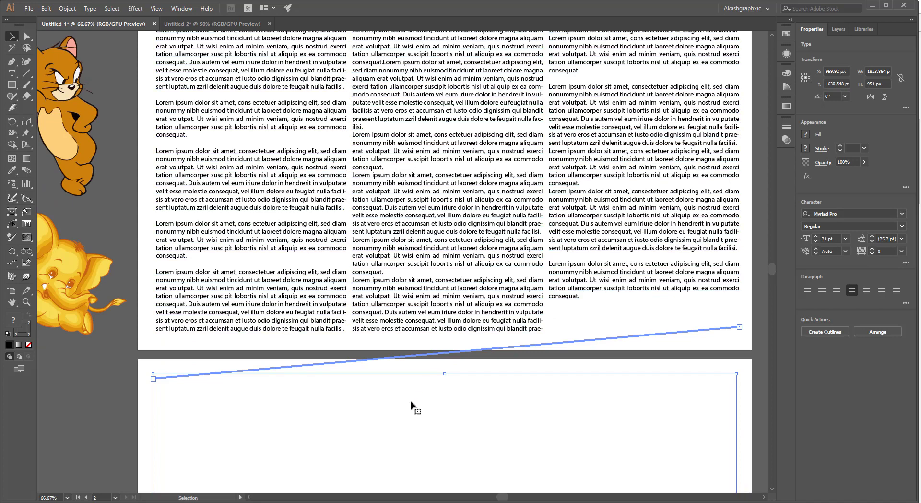
{"action": "mouse_move", "coordinate": [222, 239]}
{"action": "left_mouse_down"}
{"action": "mouse_move", "coordinate": [290, 305]}
{"action": "mouse_move", "coordinate": [283, 286]}
{"action": "left_mouse_up"}
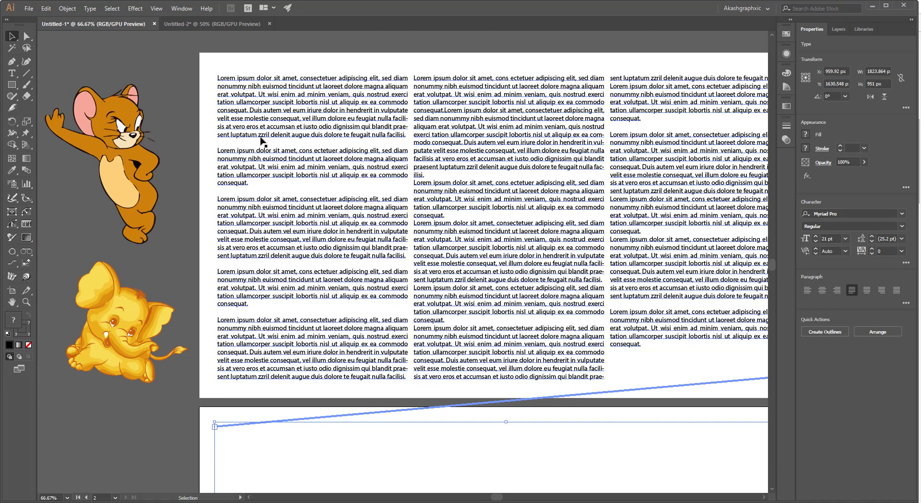
{"action": "mouse_move", "coordinate": [113, 222]}
{"action": "left_mouse_down"}
{"action": "mouse_move", "coordinate": [176, 153]}
{"action": "mouse_move", "coordinate": [301, 329]}
{"action": "left_mouse_up"}
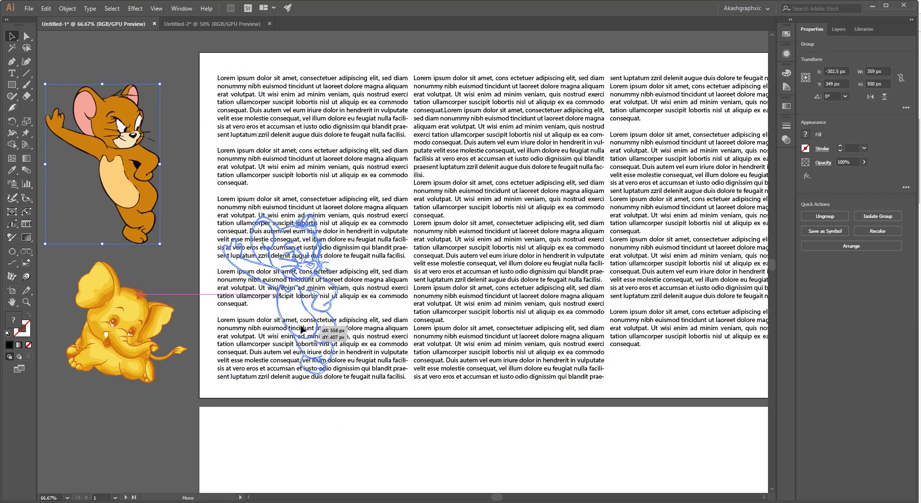
{"action": "left_click_drag", "start_coordinate": [301, 329], "coordinate": [301, 327]}
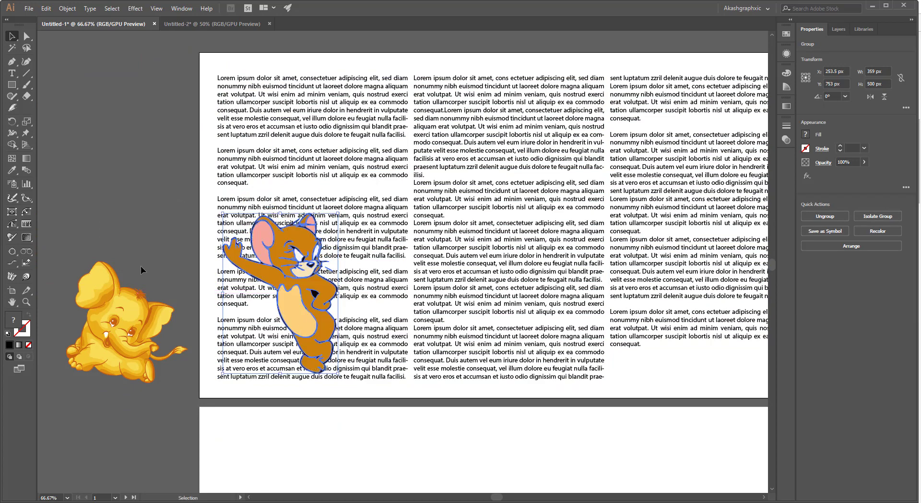
{"action": "left_click_drag", "start_coordinate": [114, 330], "coordinate": [678, 202]}
Step: Marquee-select Jerry, the text columns and the elephant together
{"action": "scroll", "coordinate": [458, 269], "scroll_direction": "right", "scroll_amount": 2}
{"action": "left_click", "coordinate": [117, 128]}
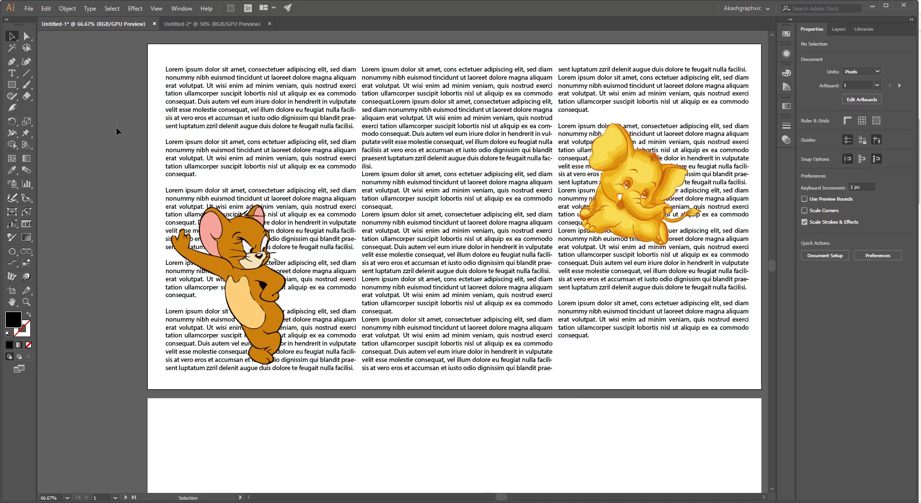
{"action": "left_click_drag", "start_coordinate": [131, 162], "coordinate": [224, 263]}
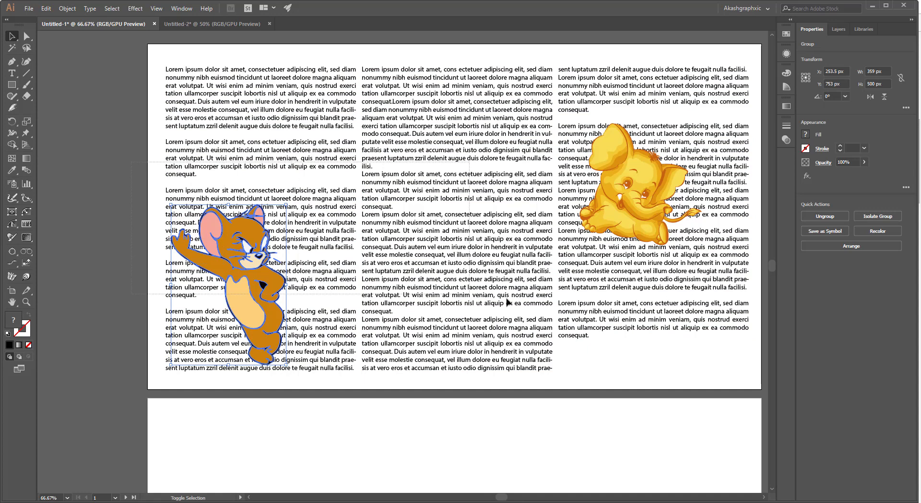
{"action": "left_click_drag", "start_coordinate": [223, 263], "coordinate": [661, 334]}
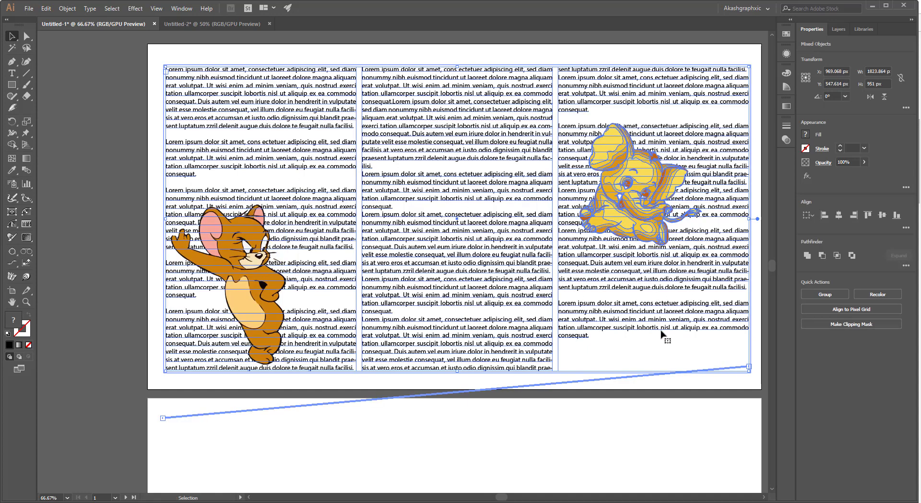
Step: Select Jerry with the text frames and make a text wrap, confirming the warning
{"action": "left_click", "coordinate": [111, 199]}
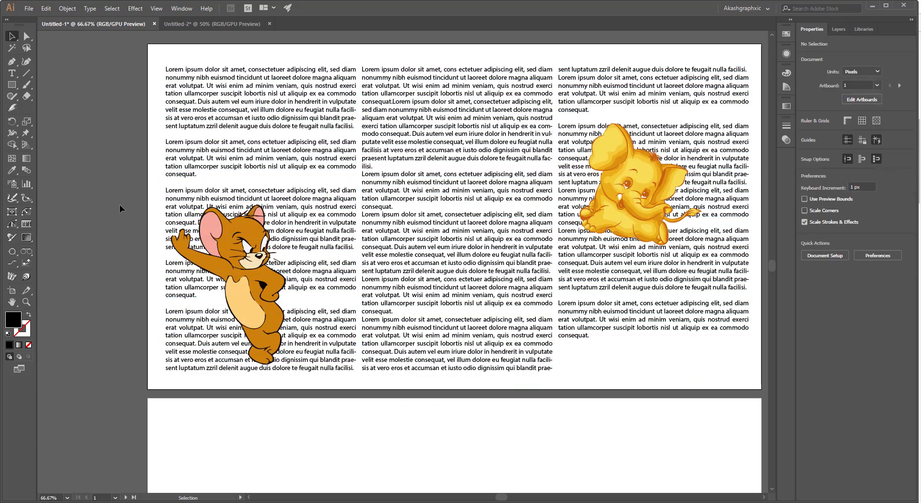
{"action": "left_click", "coordinate": [227, 264]}
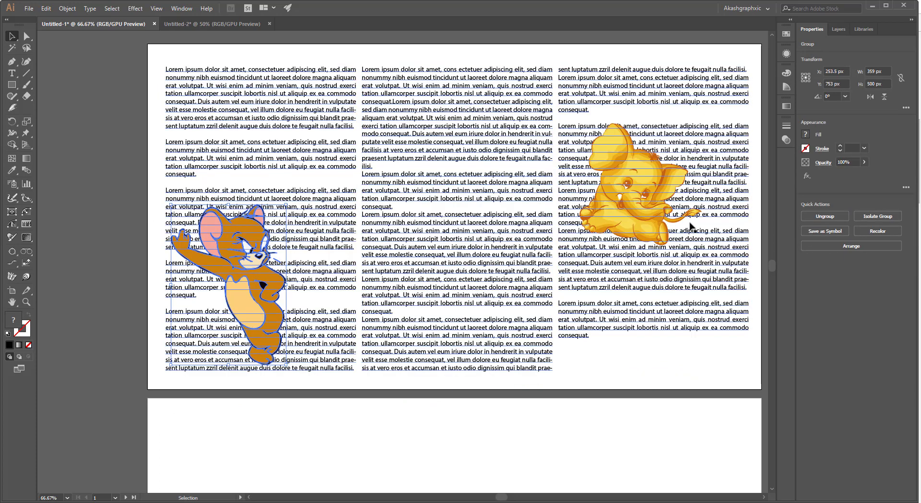
{"action": "left_click", "coordinate": [168, 182]}
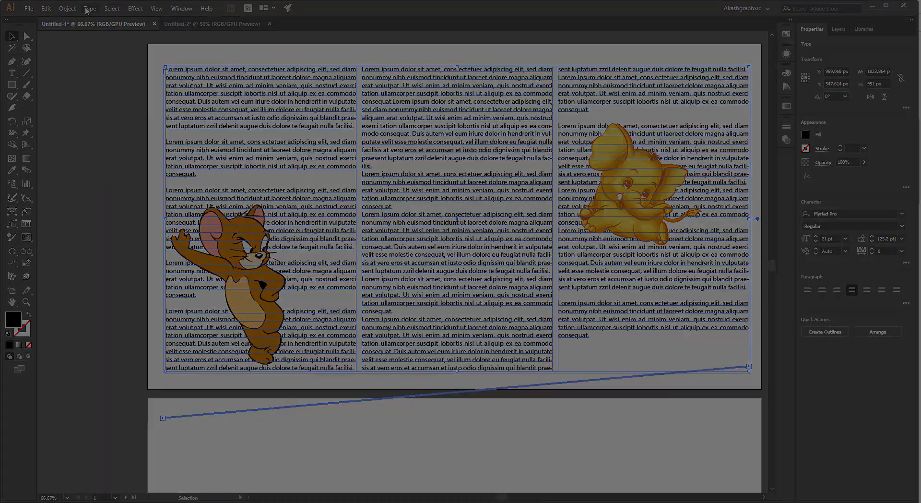
{"action": "left_click", "coordinate": [67, 8]}
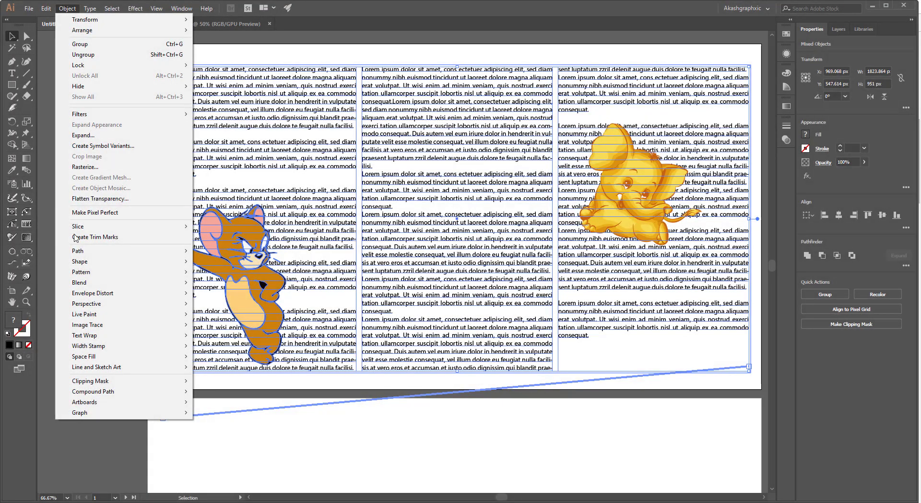
{"action": "mouse_move", "coordinate": [123, 335]}
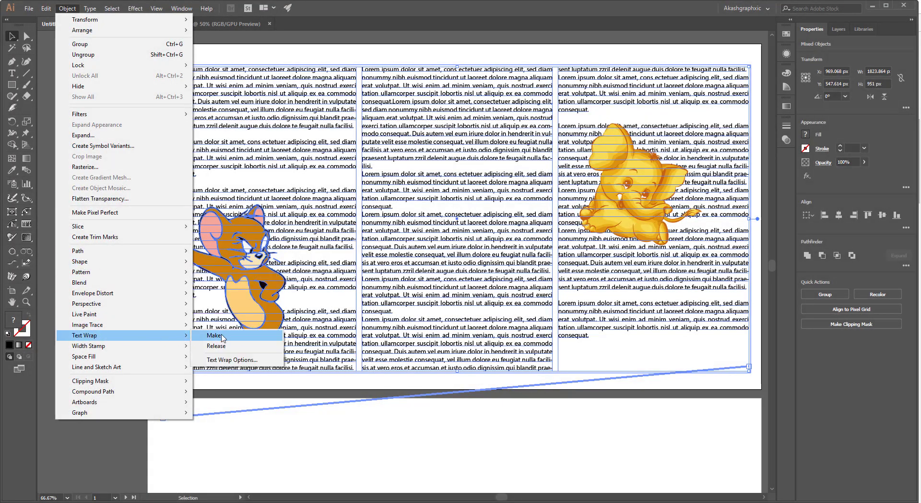
{"action": "left_click", "coordinate": [212, 337]}
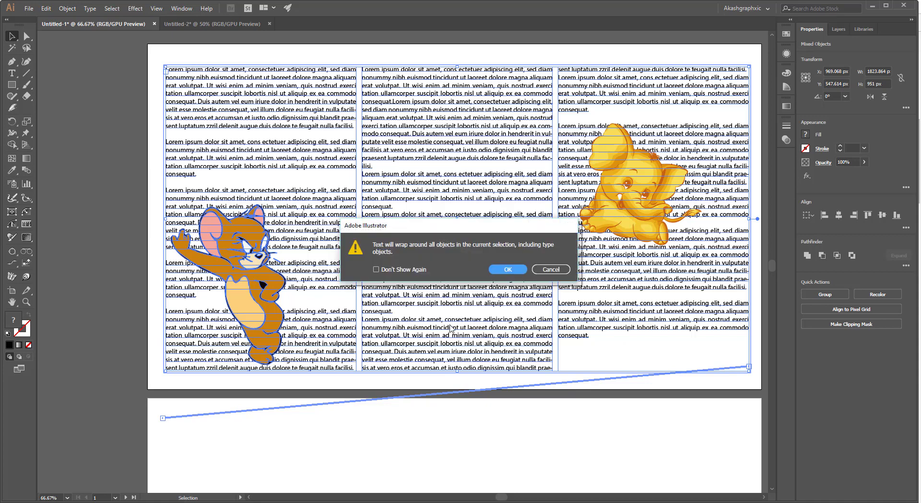
{"action": "left_click", "coordinate": [508, 269]}
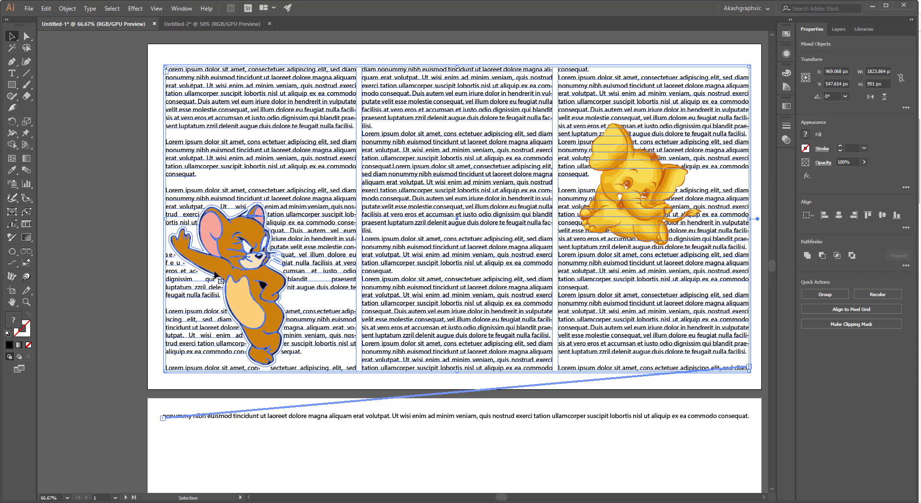
Step: Reselect Jerry together with the text frames after shifting the view left
{"action": "left_click", "coordinate": [134, 242]}
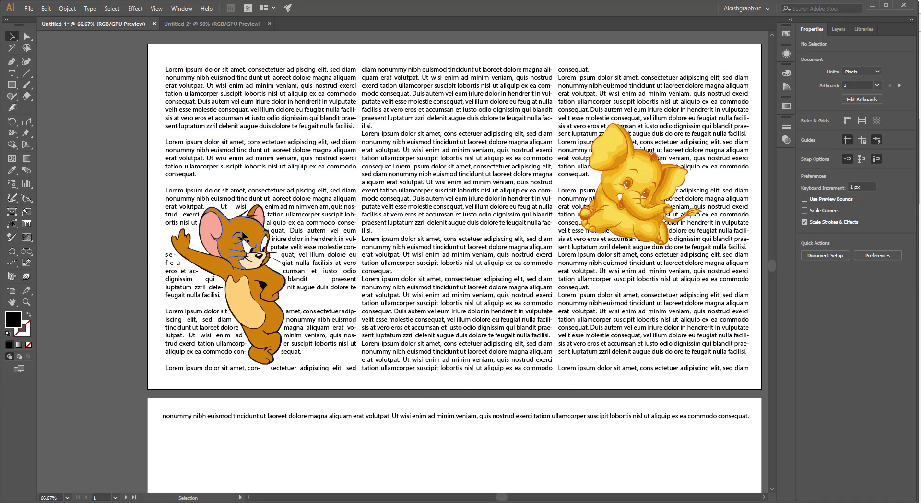
{"action": "left_click", "coordinate": [245, 213]}
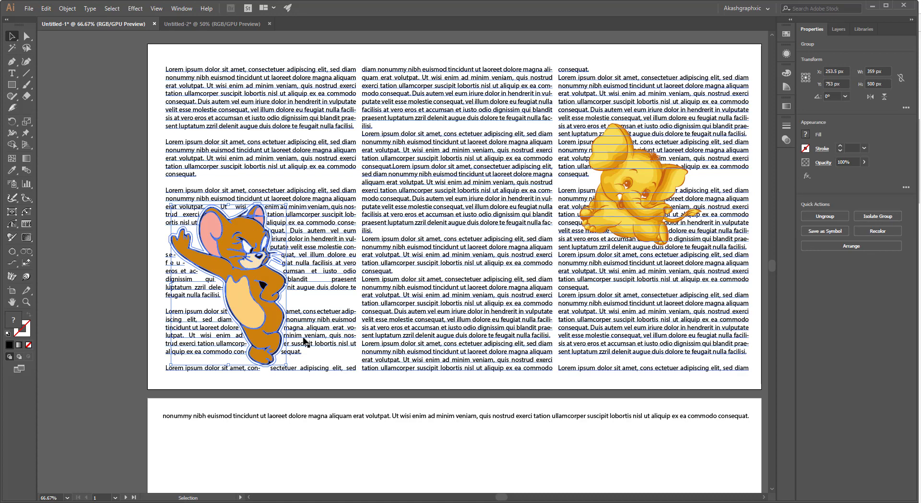
{"action": "left_click_drag", "start_coordinate": [132, 195], "coordinate": [79, 200]}
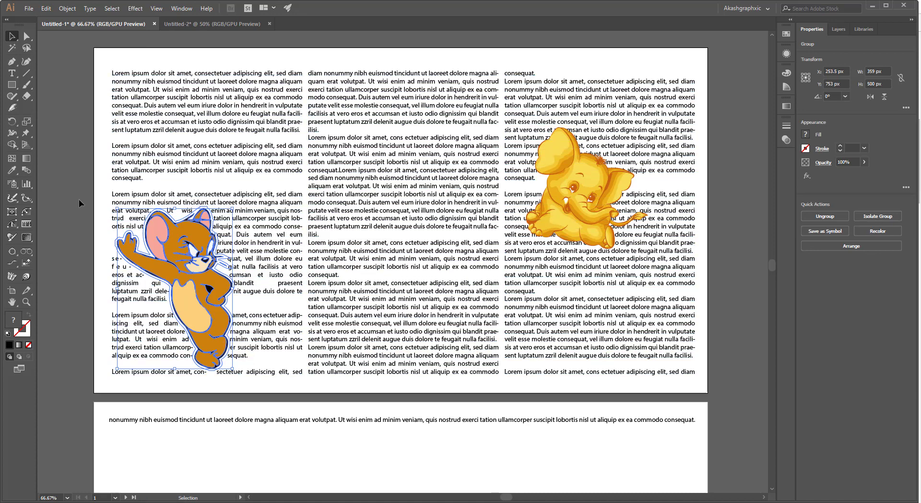
{"action": "left_click", "coordinate": [227, 311], "text": "shift"}
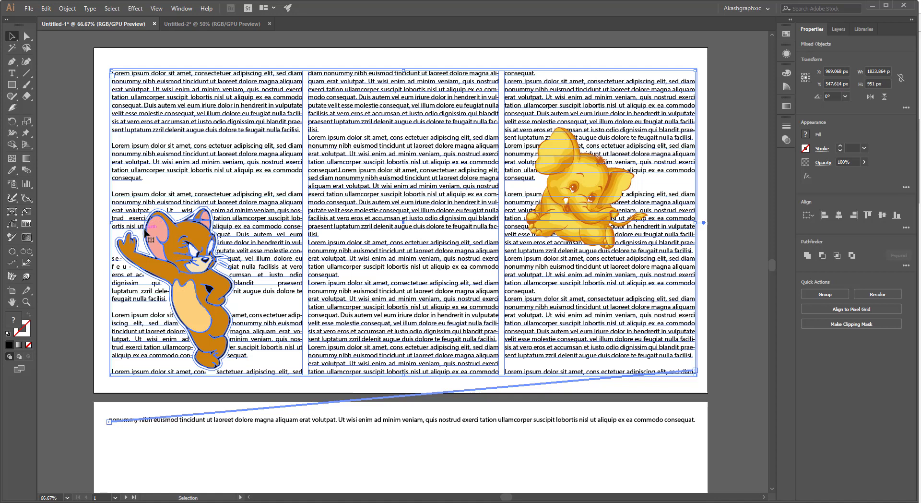
Step: Lower Jerry's text wrap offset to 10 pt in Text Wrap Options
{"action": "left_click", "coordinate": [67, 9]}
{"action": "mouse_move", "coordinate": [86, 336]}
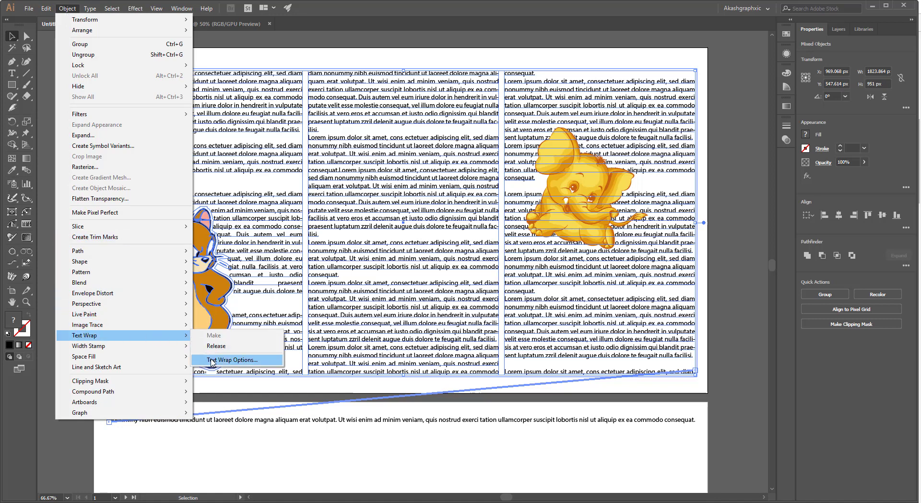
{"action": "left_click", "coordinate": [232, 359]}
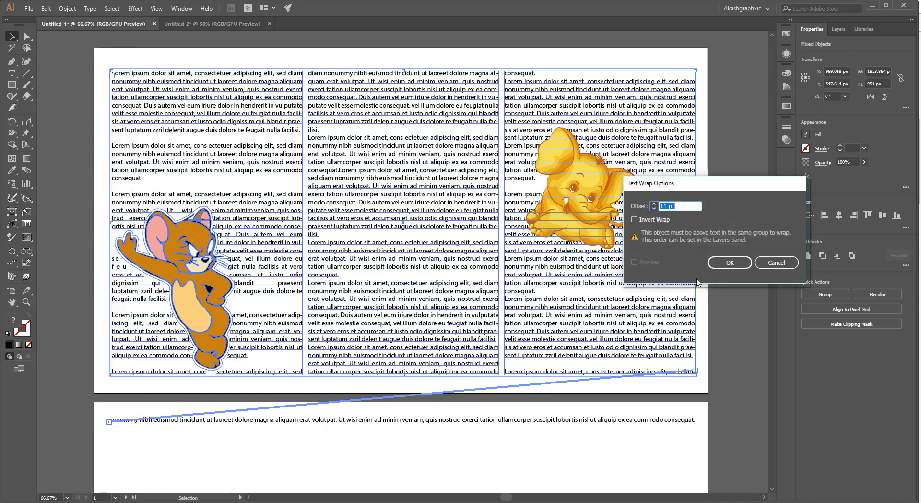
{"action": "left_click", "coordinate": [654, 209]}
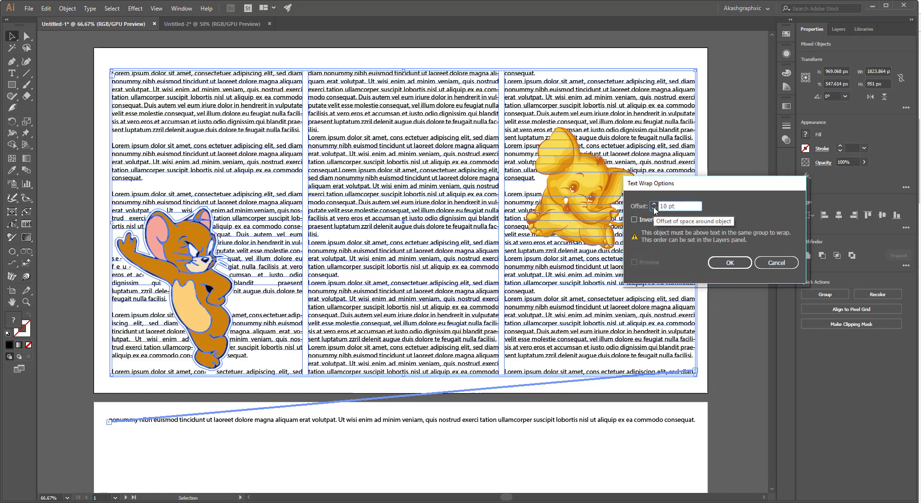
{"action": "left_click", "coordinate": [729, 262]}
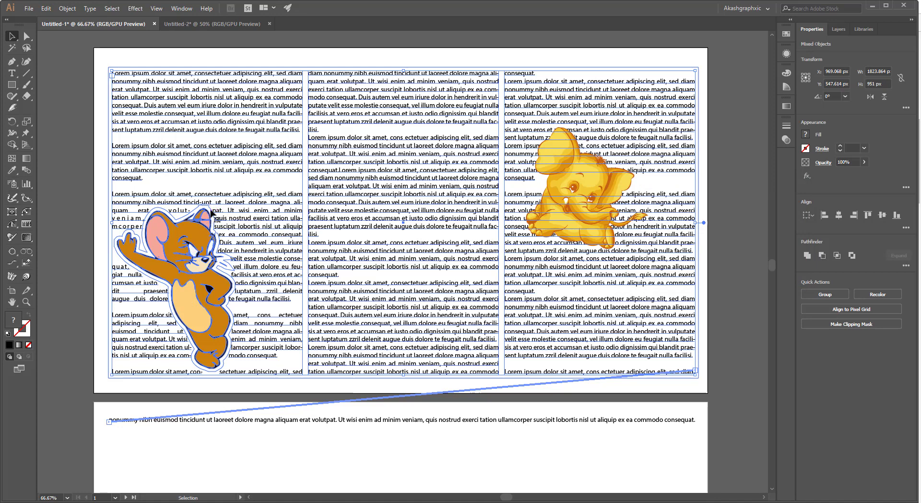
Step: Move the elephant lower into the third column
{"action": "left_click", "coordinate": [747, 343]}
{"action": "left_click", "coordinate": [578, 207]}
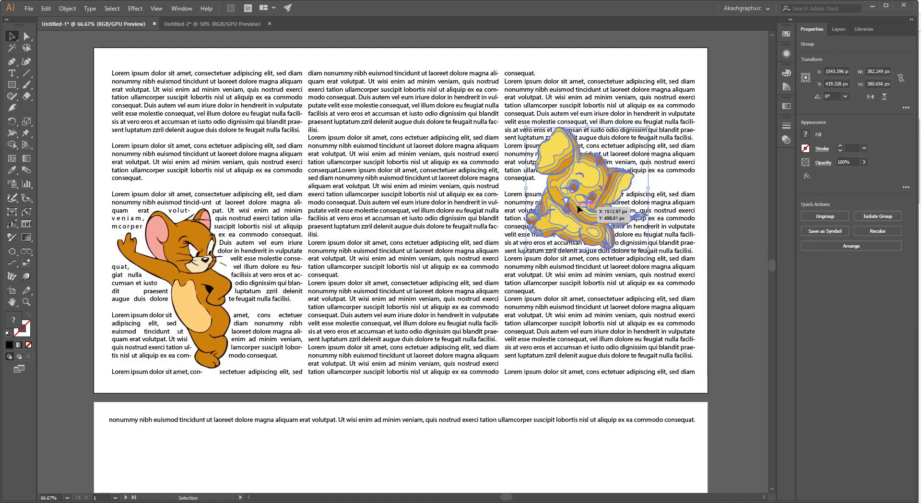
{"action": "left_click_drag", "start_coordinate": [578, 208], "coordinate": [595, 280]}
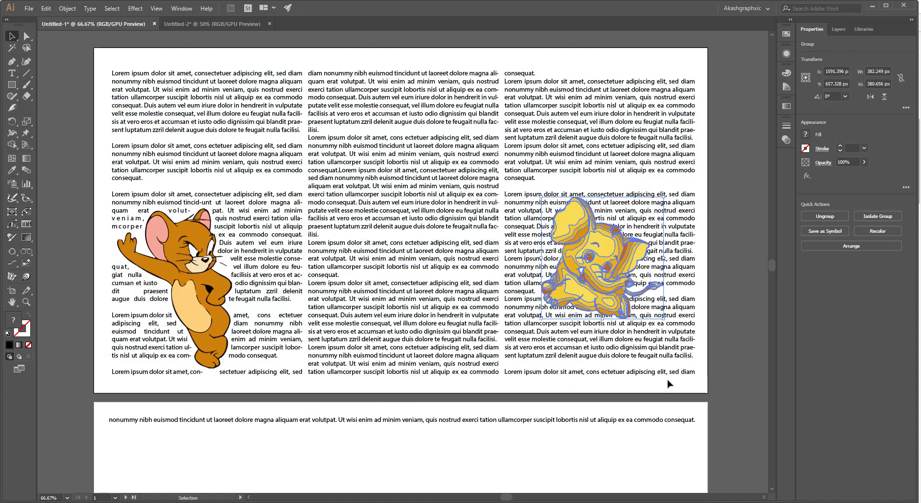
Step: Select the elephant with the text columns and make a text wrap around it
{"action": "left_click", "coordinate": [138, 422]}
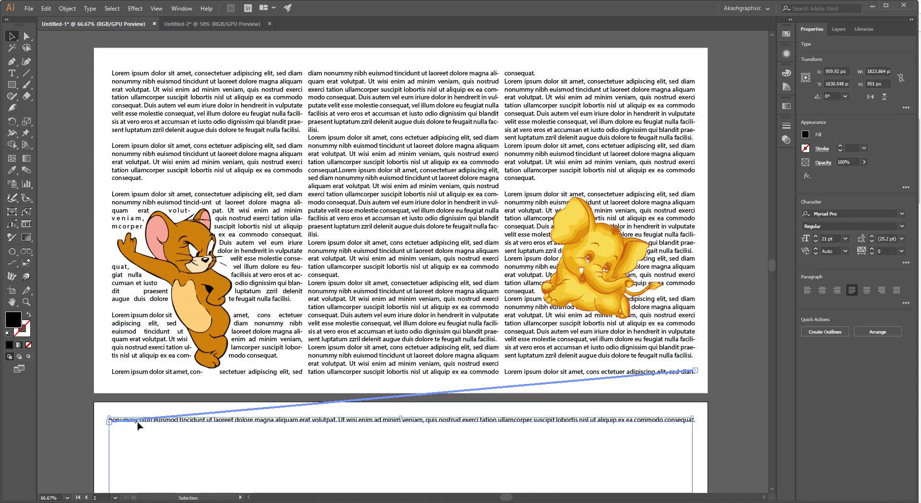
{"action": "left_click", "coordinate": [588, 288]}
{"action": "left_click", "coordinate": [570, 173], "text": "shift"}
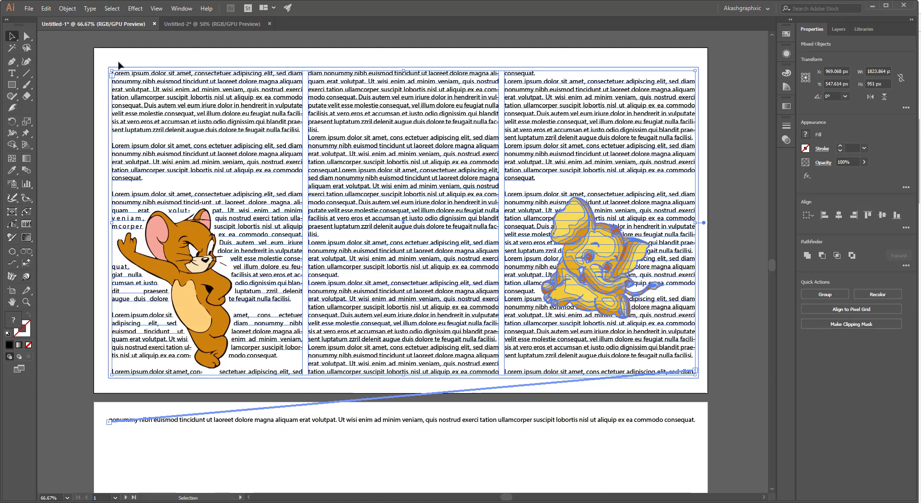
{"action": "left_click", "coordinate": [67, 9]}
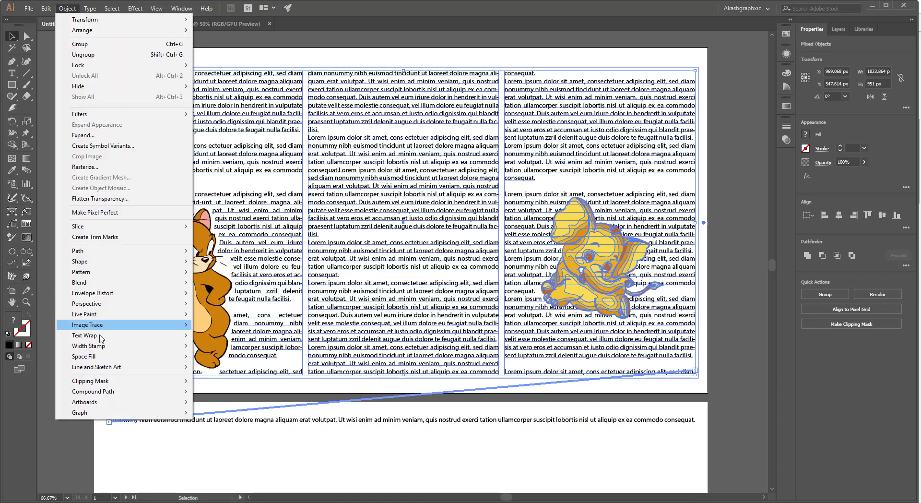
{"action": "mouse_move", "coordinate": [122, 335]}
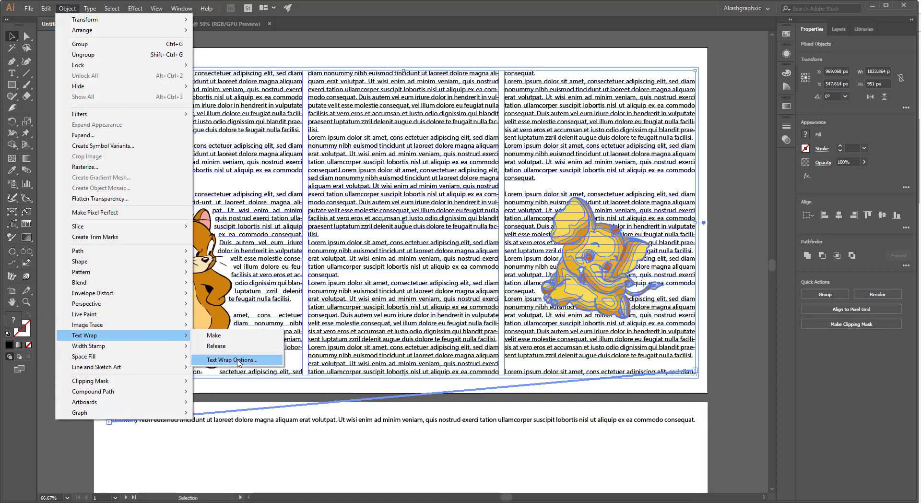
{"action": "left_click", "coordinate": [214, 335]}
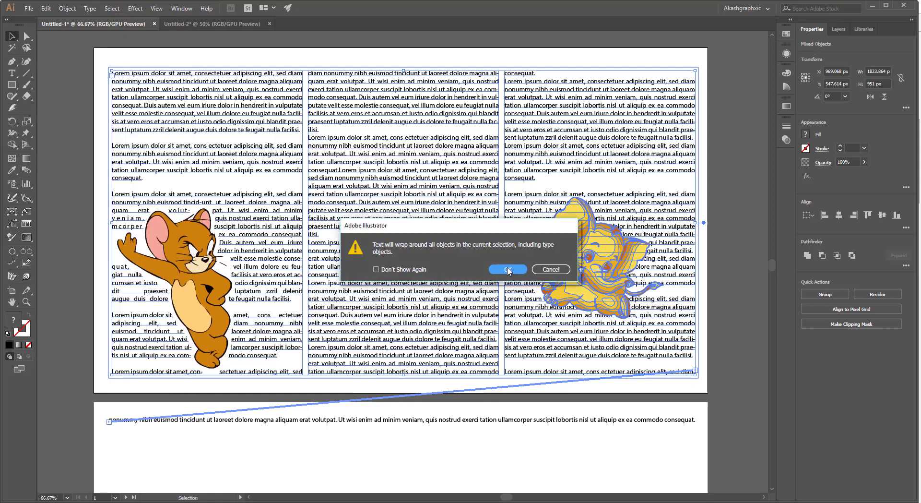
{"action": "left_click", "coordinate": [508, 270]}
{"action": "left_click", "coordinate": [737, 305]}
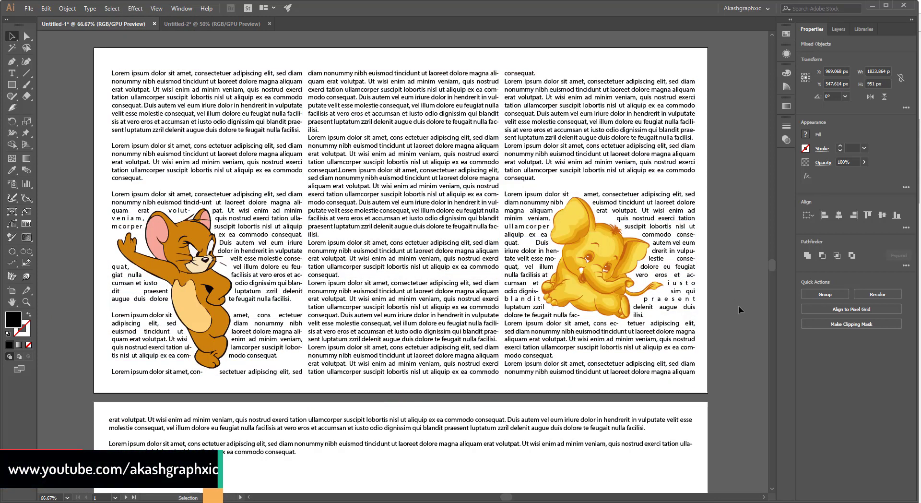
{"action": "left_click", "coordinate": [589, 258]}
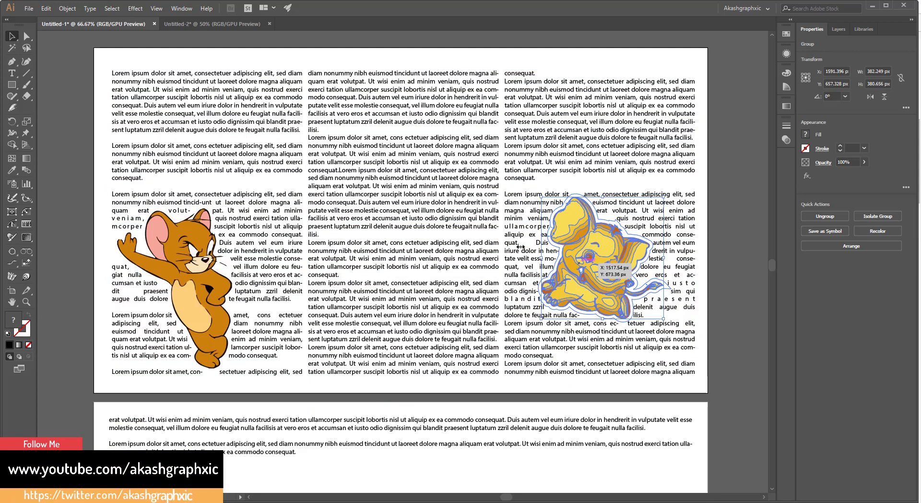
Step: Raise the elephant's text wrap offset to 12 pt with Preview enabled
{"action": "left_click", "coordinate": [67, 8]}
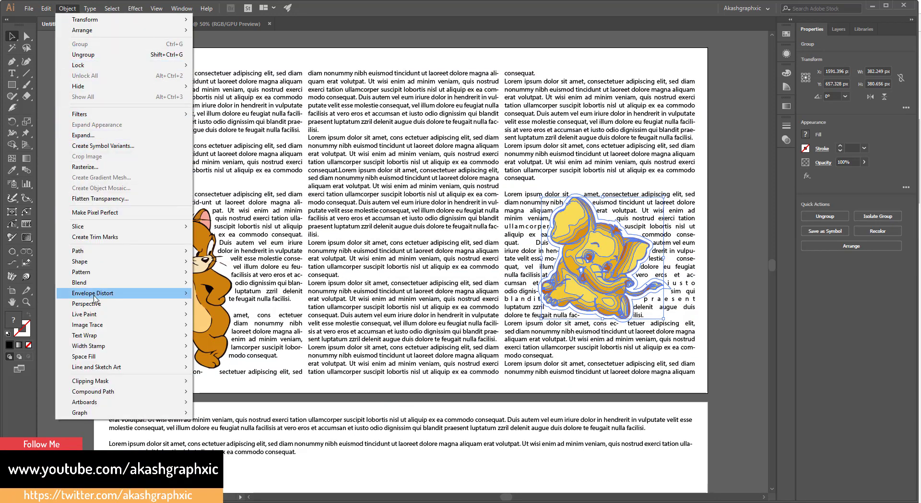
{"action": "left_click", "coordinate": [220, 360]}
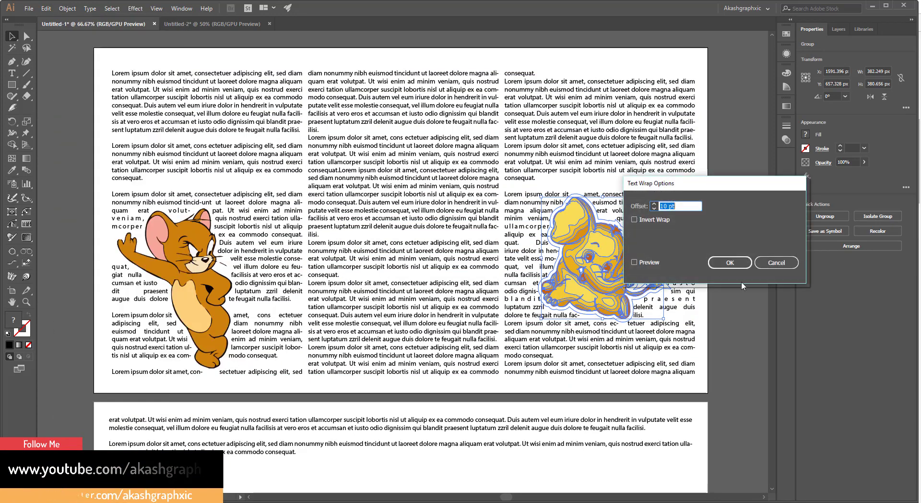
{"action": "left_click", "coordinate": [651, 263]}
{"action": "left_click_drag", "start_coordinate": [660, 183], "coordinate": [728, 172]}
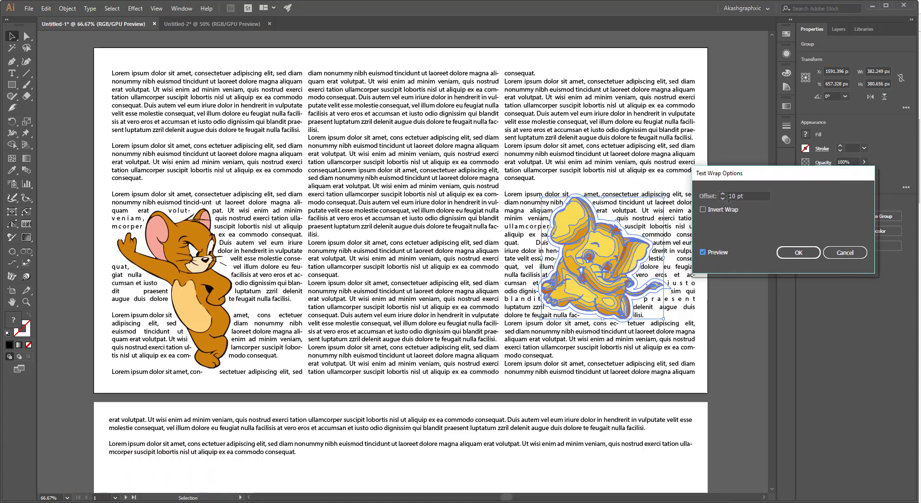
{"action": "left_click", "coordinate": [722, 195]}
{"action": "left_click", "coordinate": [723, 196]}
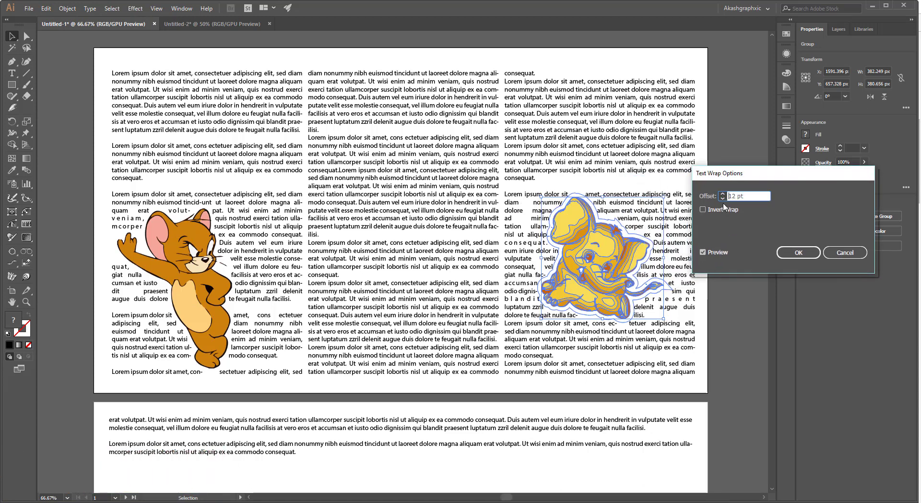
{"action": "left_click", "coordinate": [798, 253]}
{"action": "left_click", "coordinate": [749, 265]}
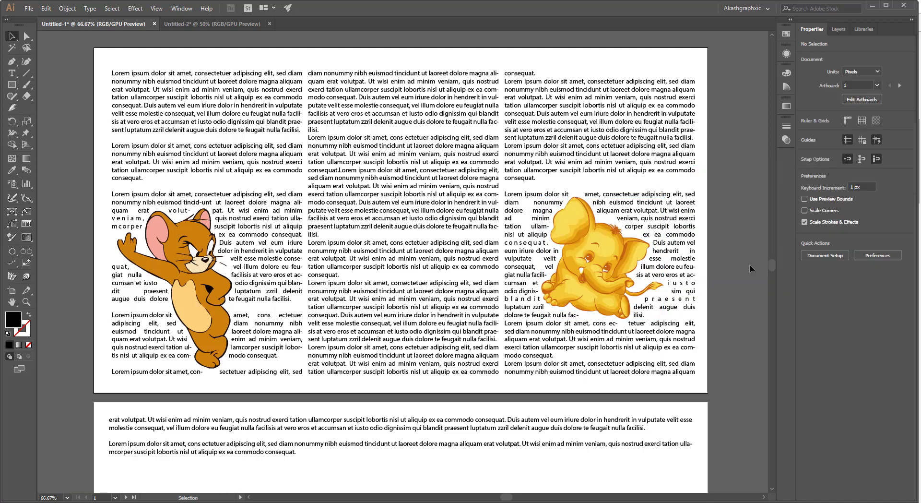